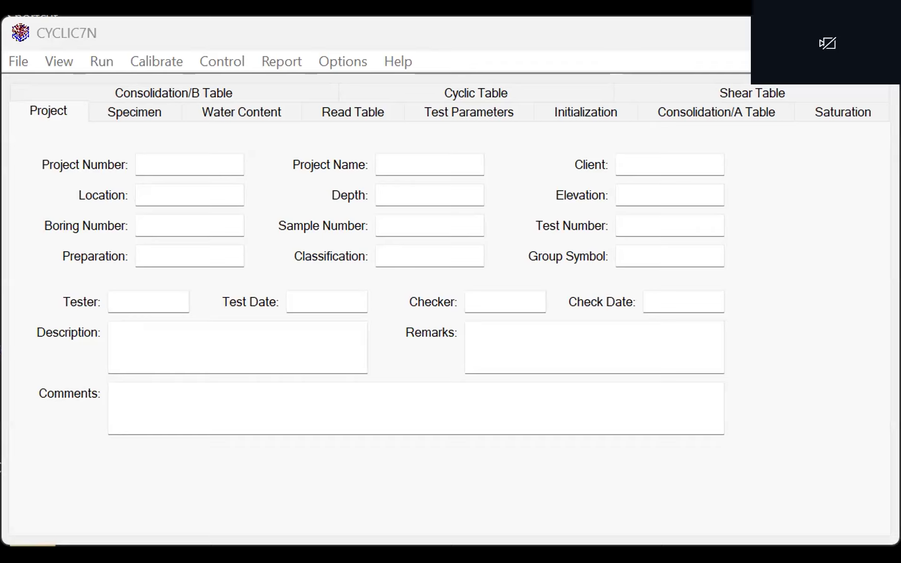
# - Open the existing test file Test1-Feb17.dat from the Test1-50kpa folder
pyautogui.click(27, 67)
pyautogui.click(41, 87)
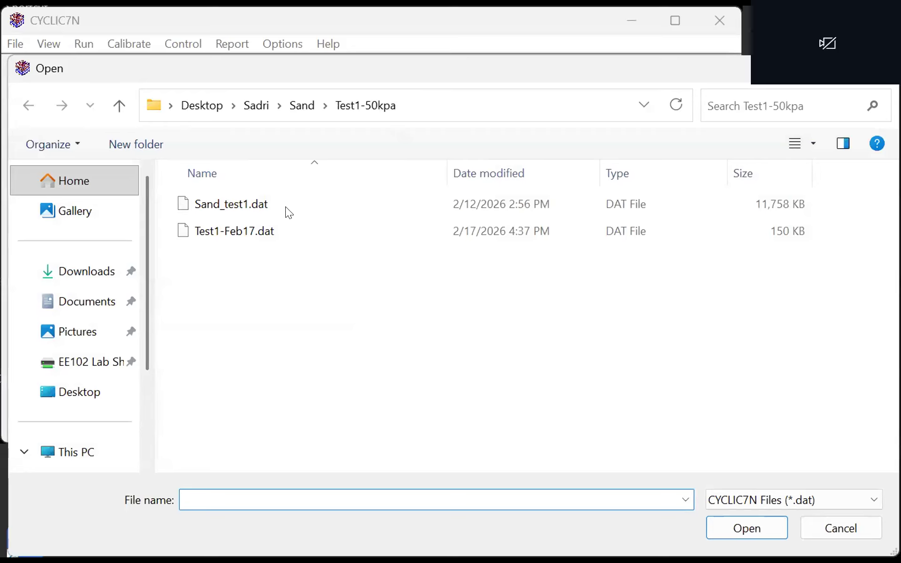
pyautogui.click(233, 230)
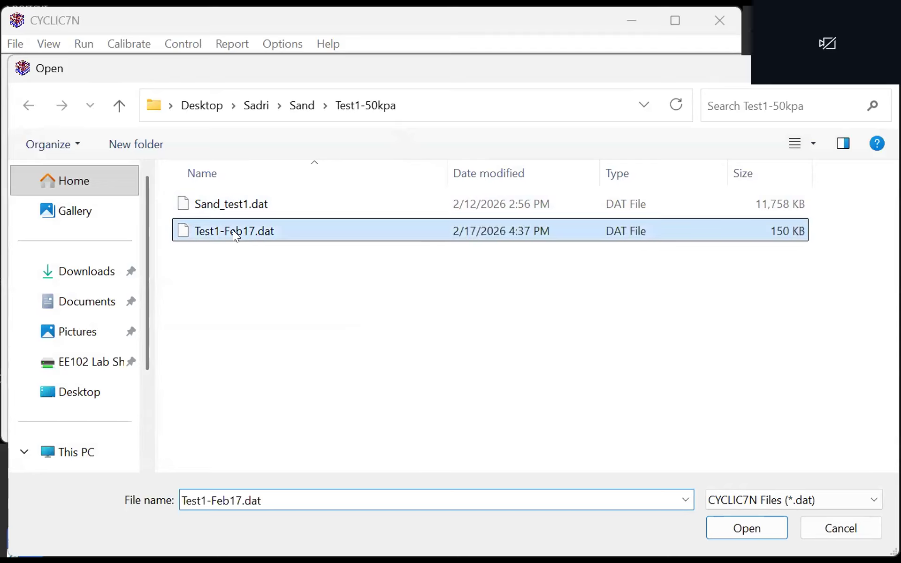
pyautogui.press('Return')
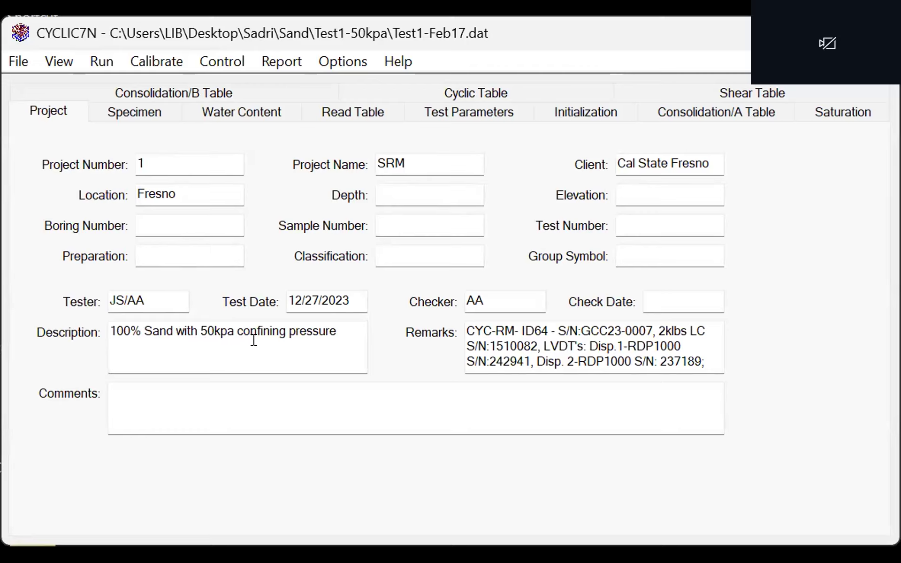
# - Switch all display units to the metric preset and accept the change
pyautogui.click(355, 64)
pyautogui.click(365, 77)
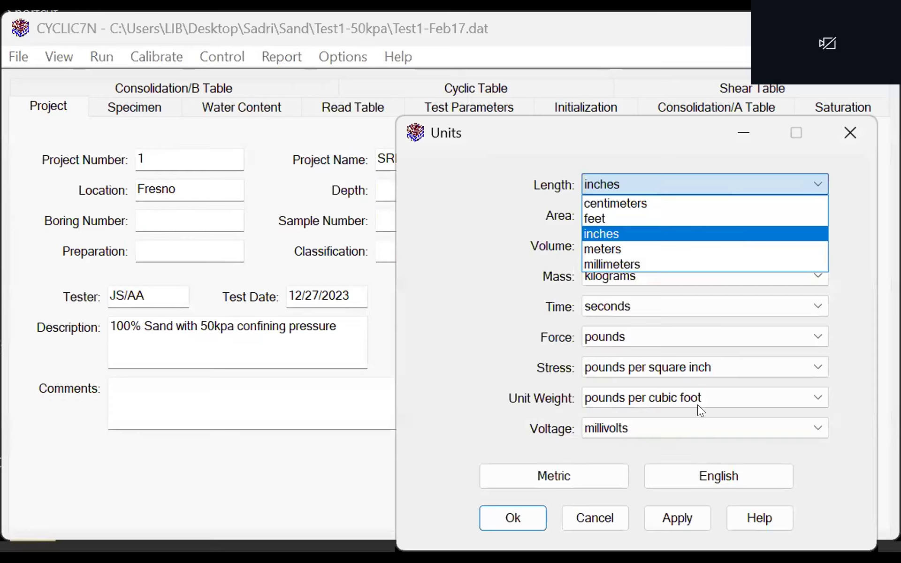
pyautogui.click(577, 468)
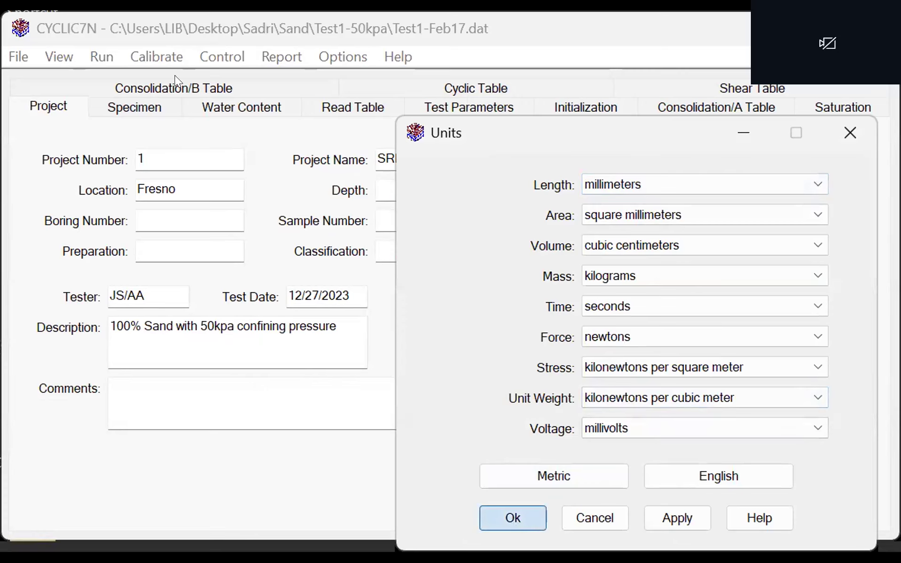
pyautogui.press('Return')
# - Set the specimen's initial height to 150 mm
pyautogui.click(132, 105)
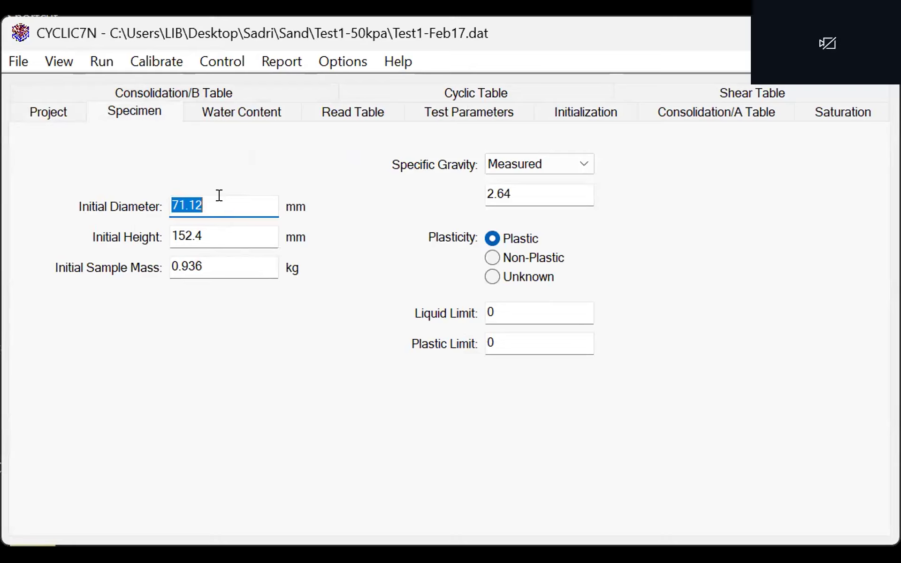
pyautogui.click(204, 232)
pyautogui.press('BackSpace')
pyautogui.press('BackSpace')
pyautogui.press('BackSpace')
pyautogui.press('BackSpace')
pyautogui.write('50')
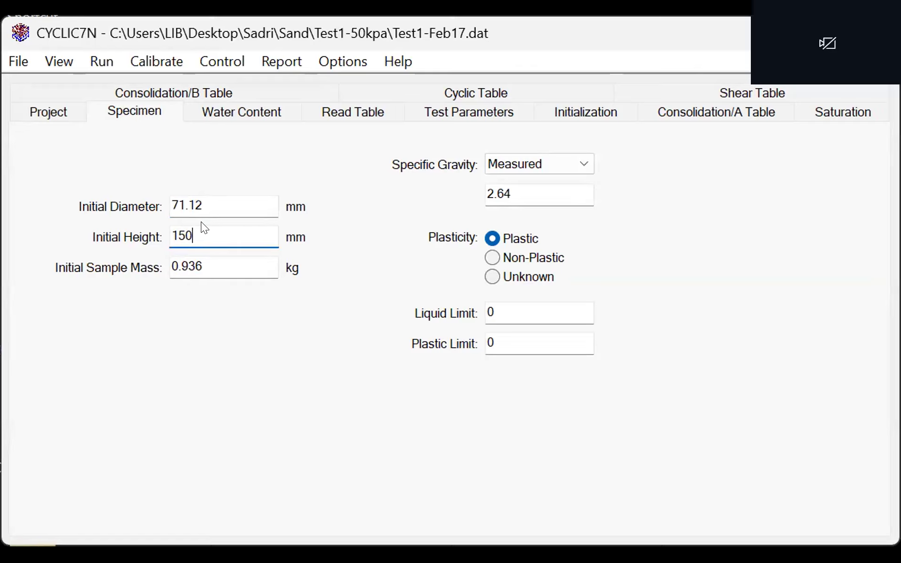
# - Re-enter the specimen's initial diameter as 71.12 mm
pyautogui.click(196, 198)
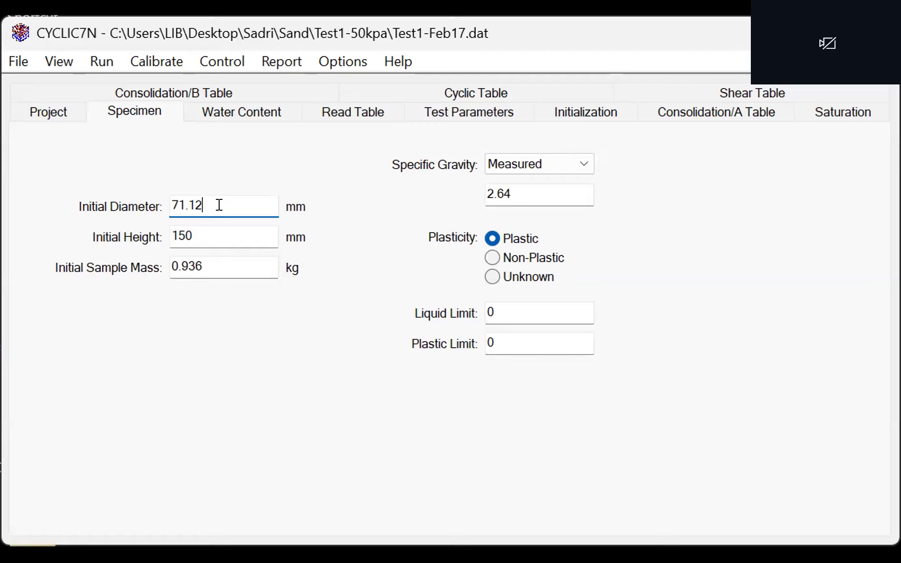
pyautogui.press('BackSpace')
pyautogui.press('BackSpace')
pyautogui.press('BackSpace')
pyautogui.write('.')
pyautogui.write('5')
pyautogui.press('BackSpace')
pyautogui.write('12')
# - Set the specimen's initial height to 152.4 mm and save the test file
pyautogui.click(207, 223)
pyautogui.press('BackSpace')
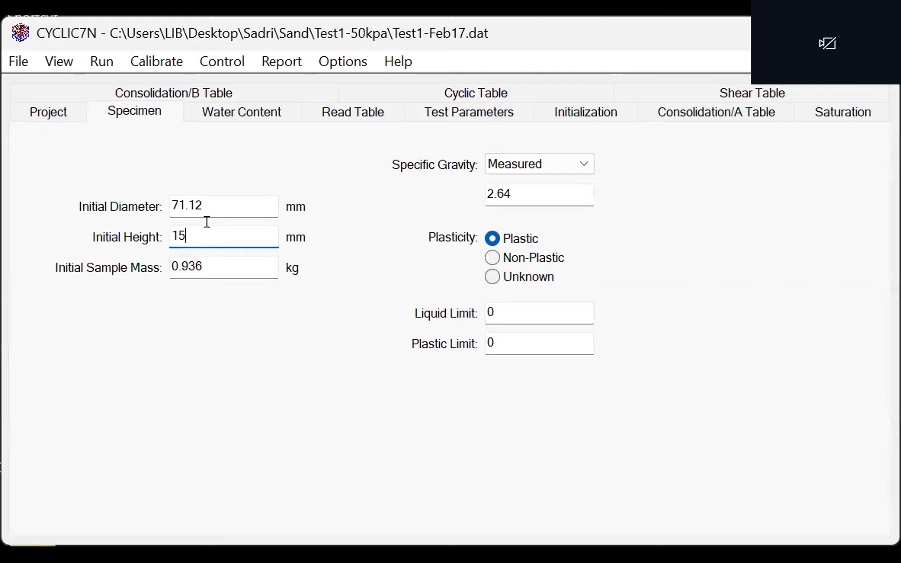
pyautogui.write('2.4')
pyautogui.click(25, 63)
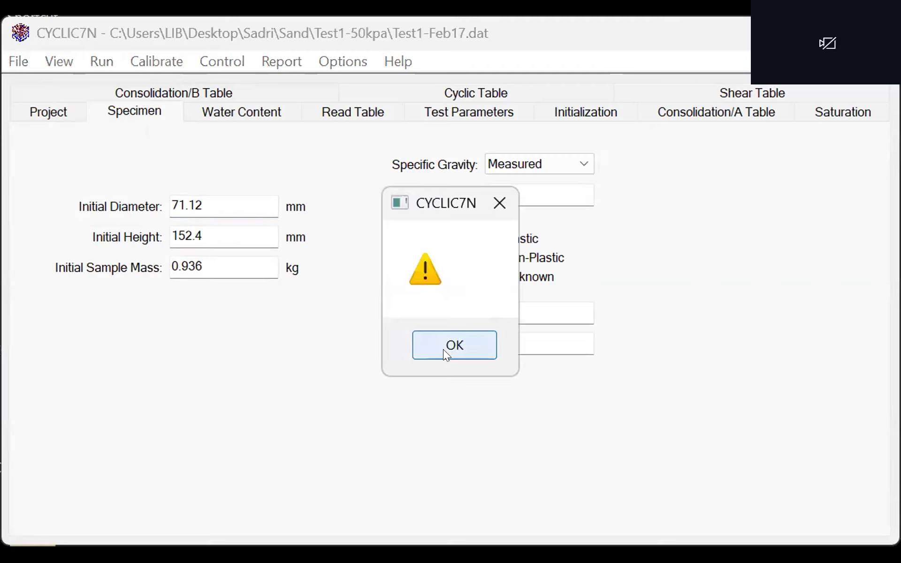
pyautogui.click(443, 350)
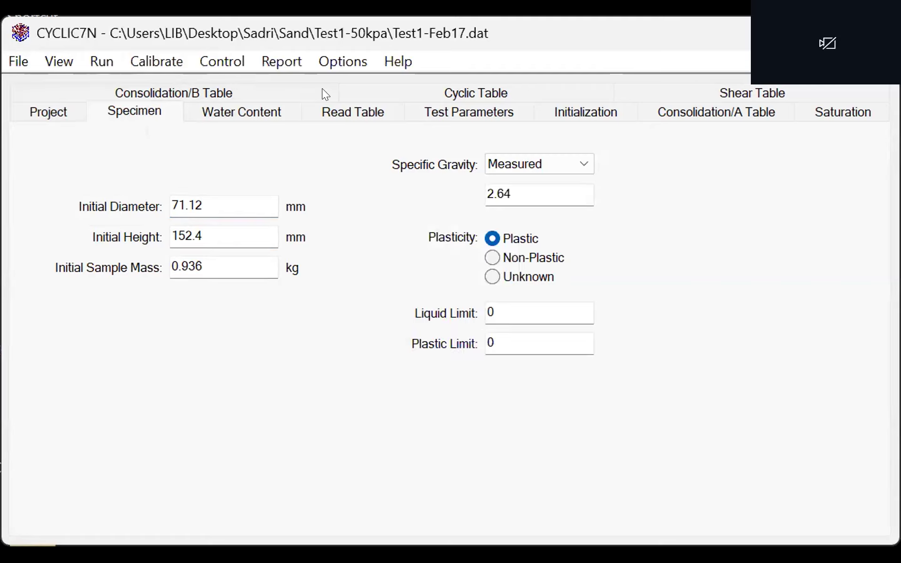
# - Review the water content, reading schedule and Consolidation/A table, and bring up the test parameters
pyautogui.click(223, 106)
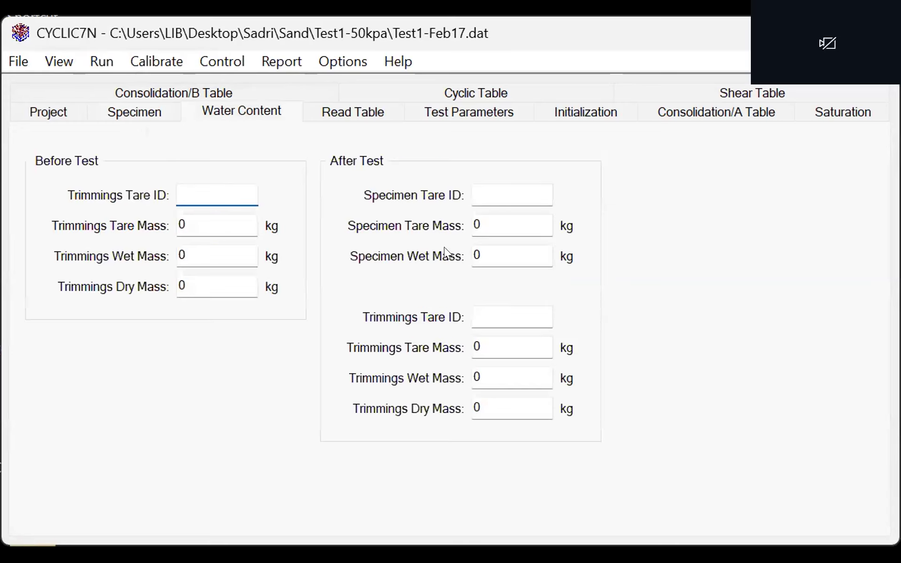
pyautogui.click(356, 112)
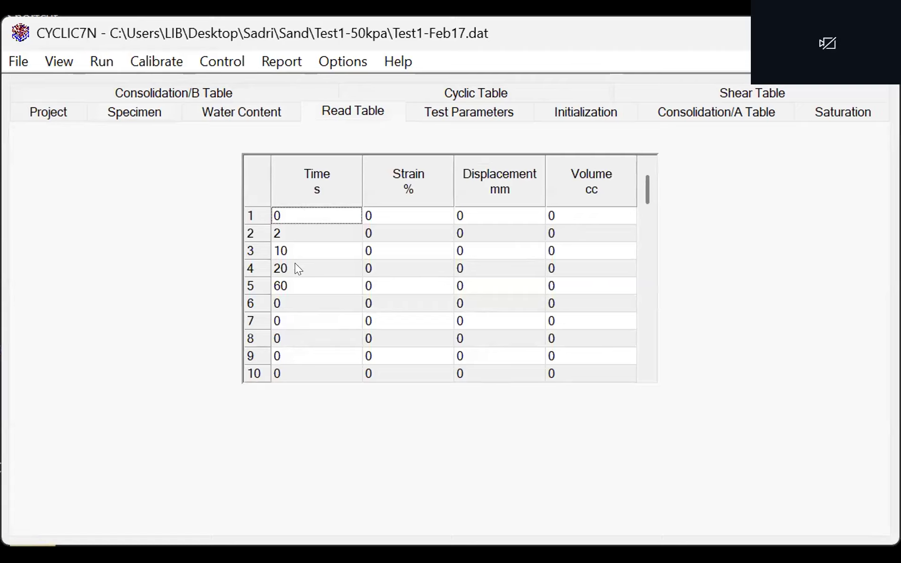
pyautogui.click(443, 112)
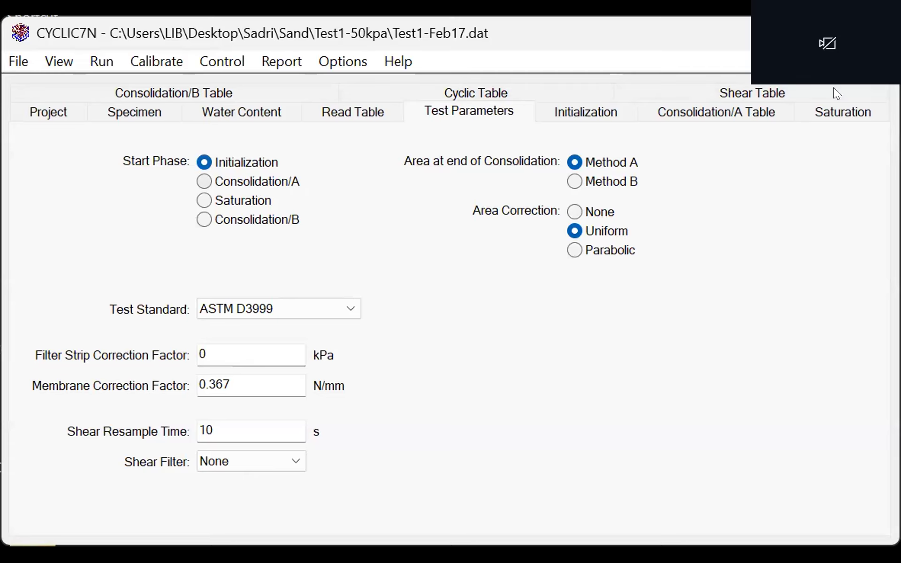
pyautogui.click(759, 108)
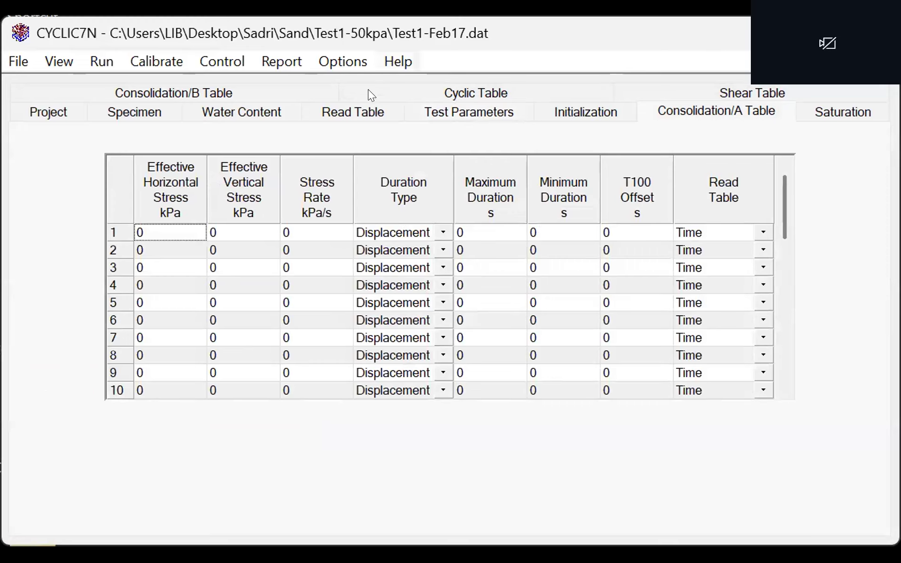
pyautogui.click(432, 111)
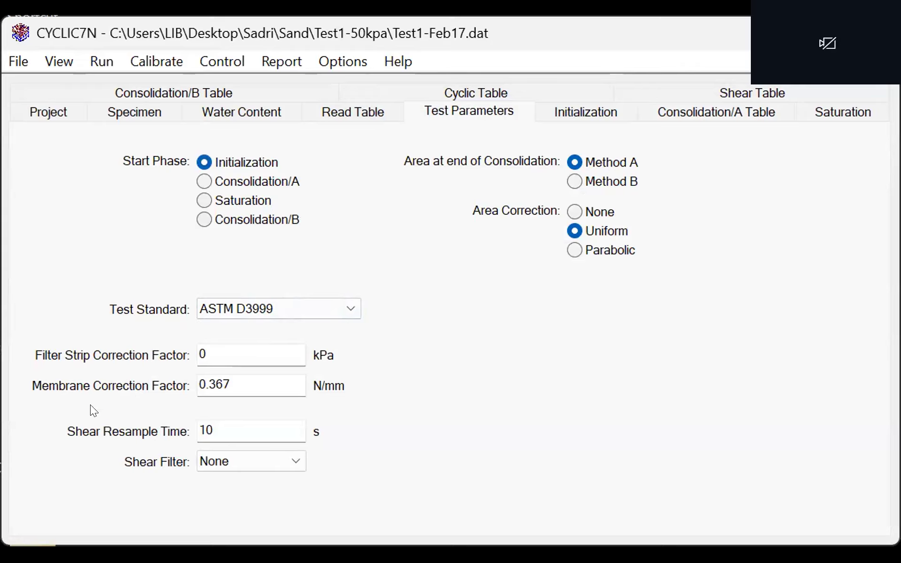
# - Apply the English unit preset and set the membrane correction factor to 2.1 lb/in
pyautogui.click(360, 59)
pyautogui.click(541, 114)
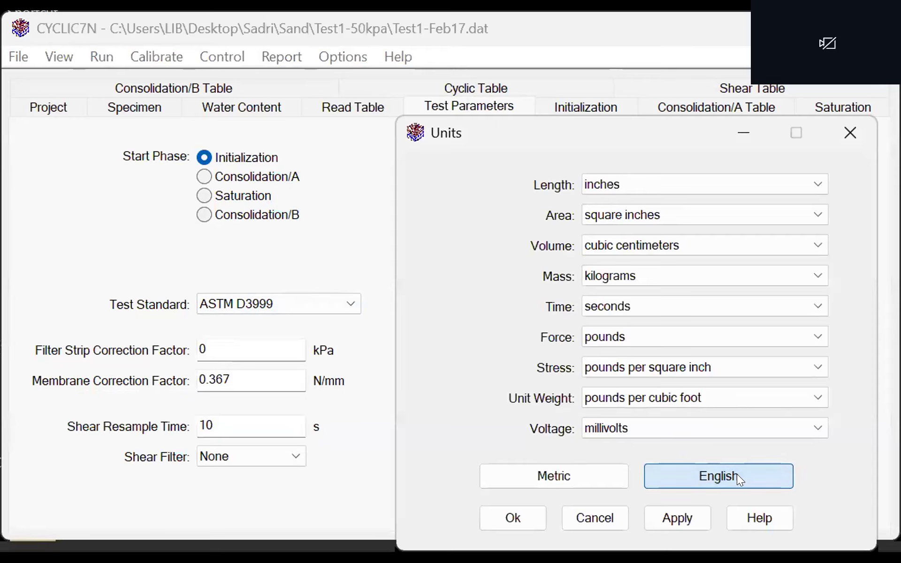
pyautogui.click(695, 524)
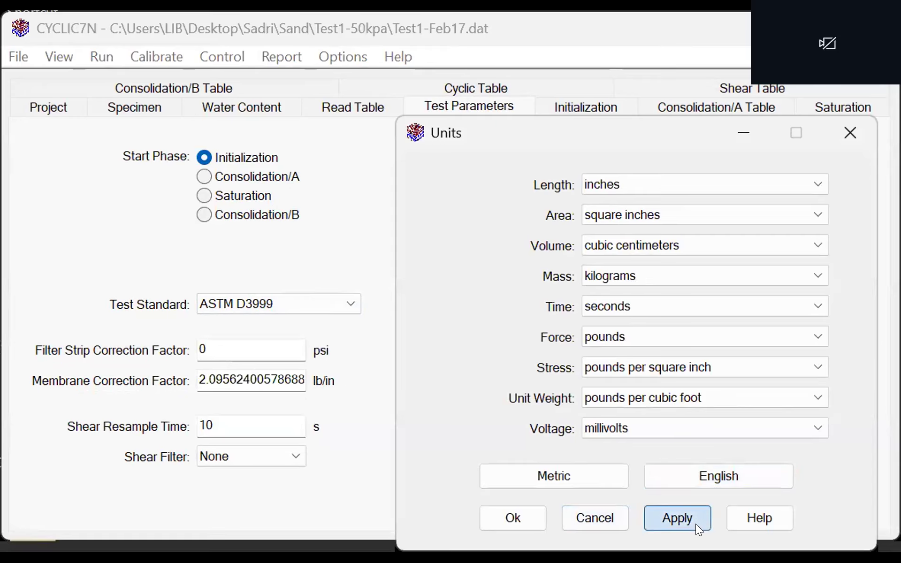
pyautogui.click(231, 373)
pyautogui.doubleClick(230, 373)
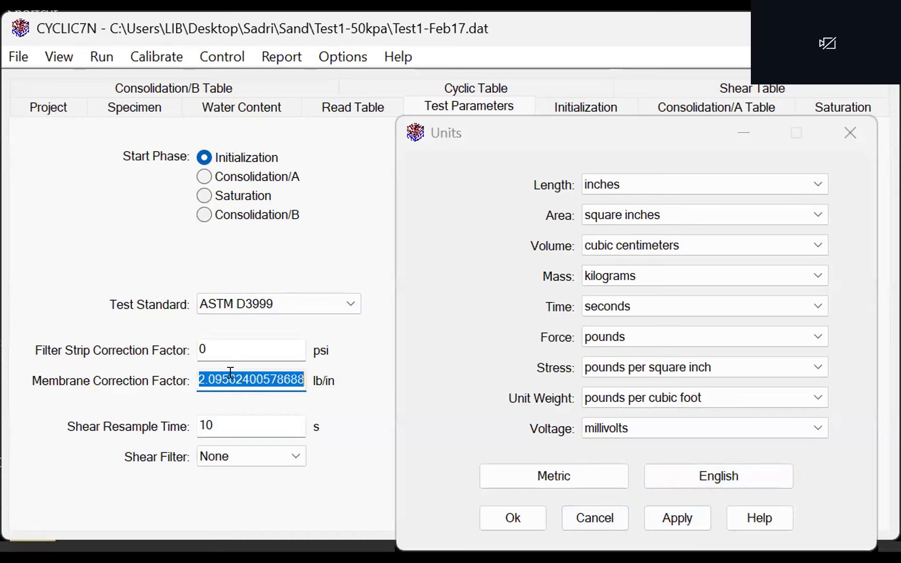
pyautogui.doubleClick(231, 374)
pyautogui.write('2.1')
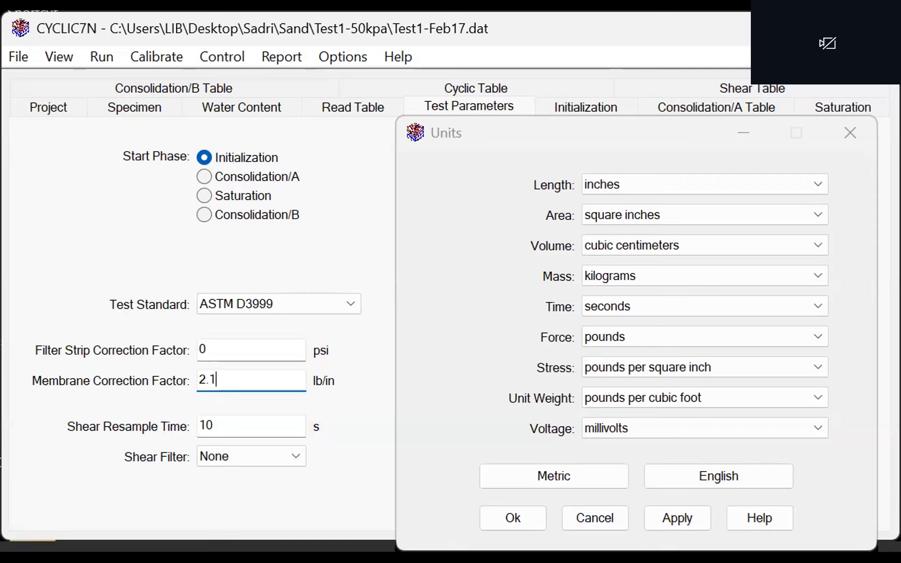
# - Apply the metric unit preset again and close the unit settings
pyautogui.click(597, 476)
pyautogui.click(673, 511)
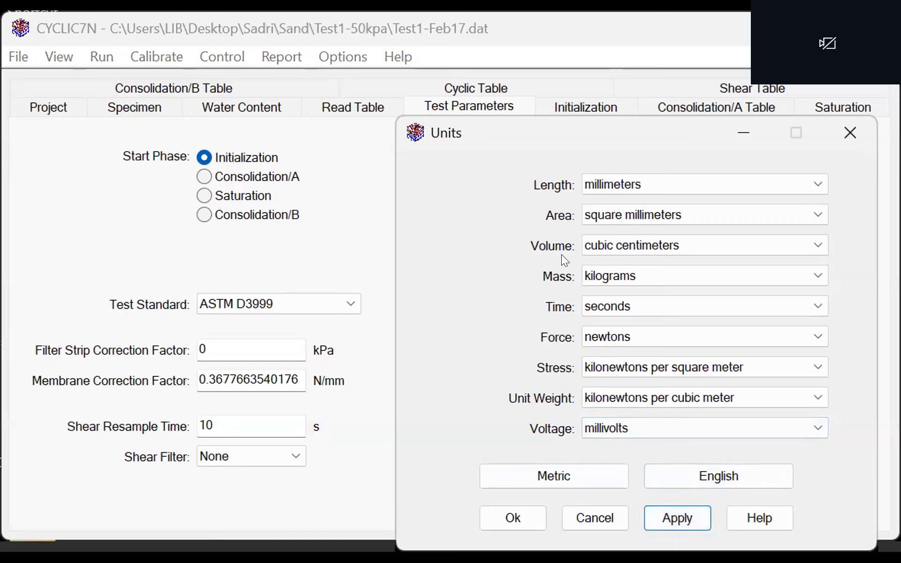
pyautogui.click(840, 137)
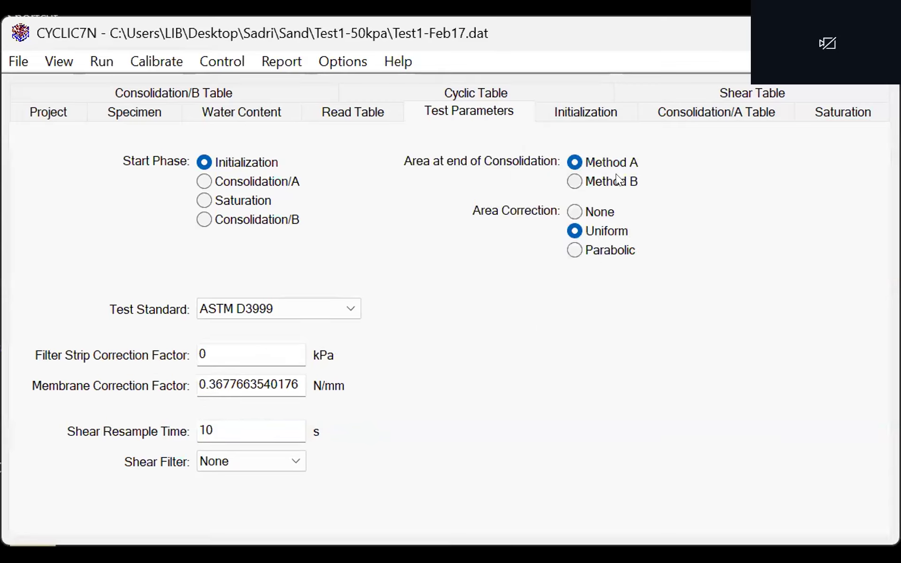
# - Review the initialization, Consolidation/A, saturation, Consolidation/B, cyclic and shear settings in turn
pyautogui.click(579, 112)
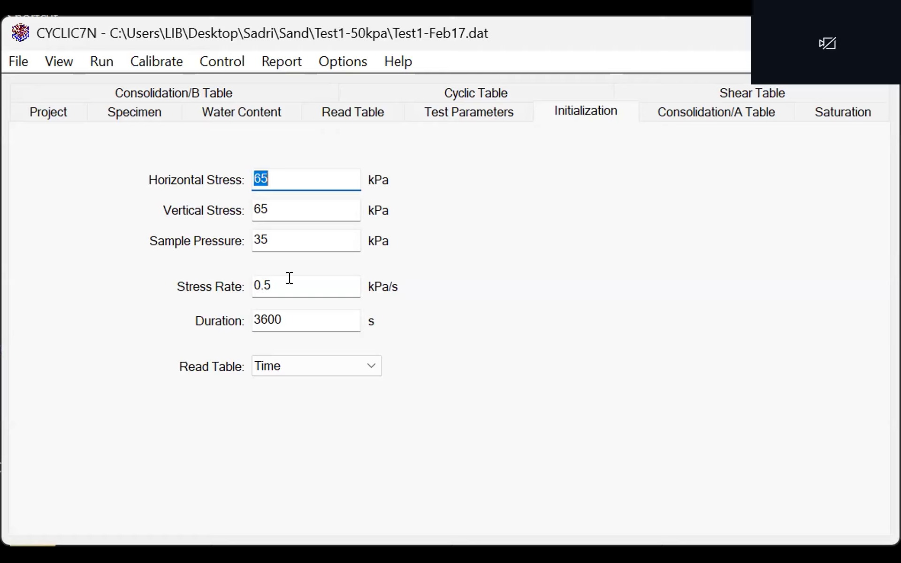
pyautogui.click(653, 106)
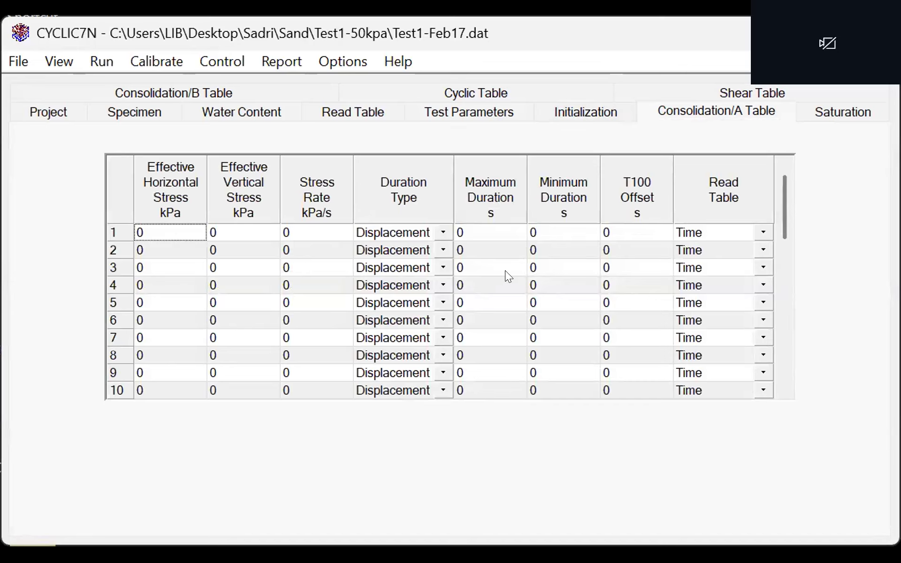
pyautogui.click(847, 114)
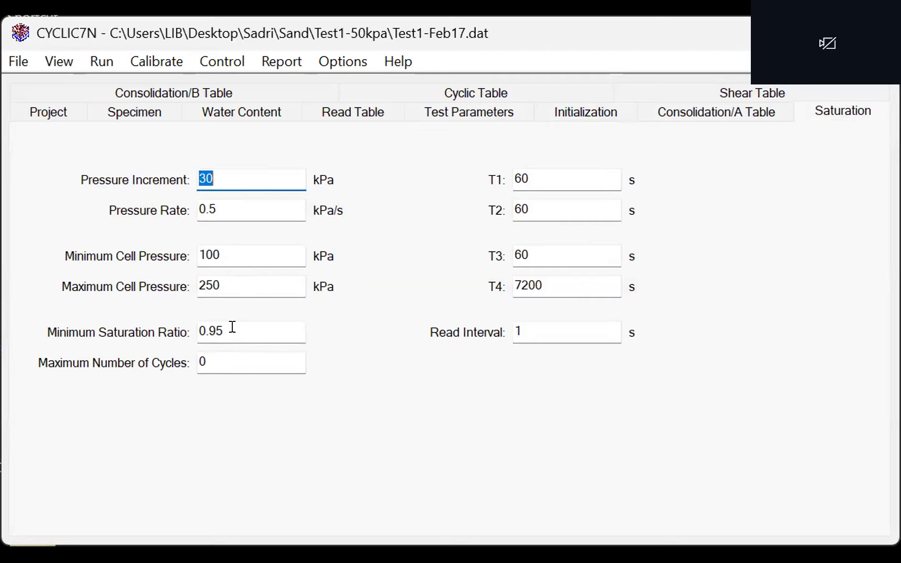
pyautogui.click(238, 89)
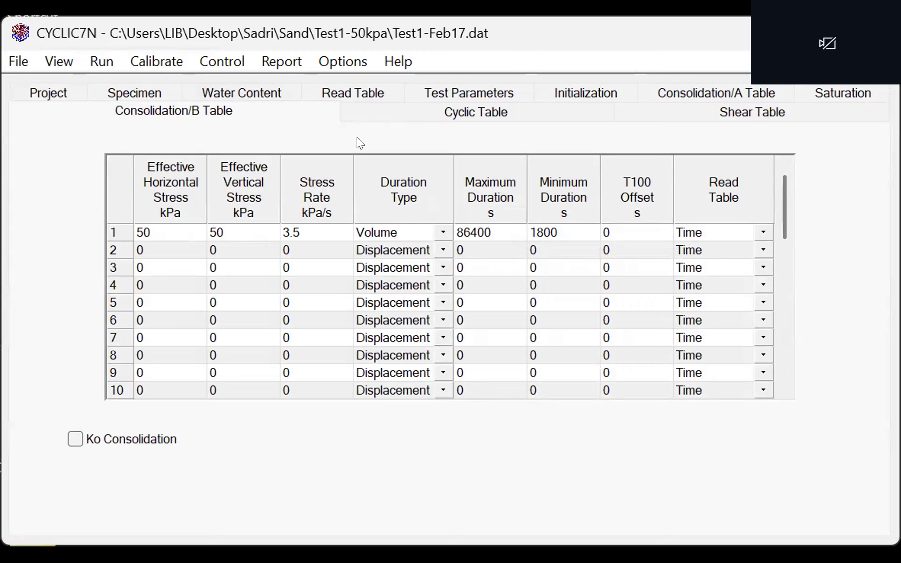
pyautogui.click(419, 105)
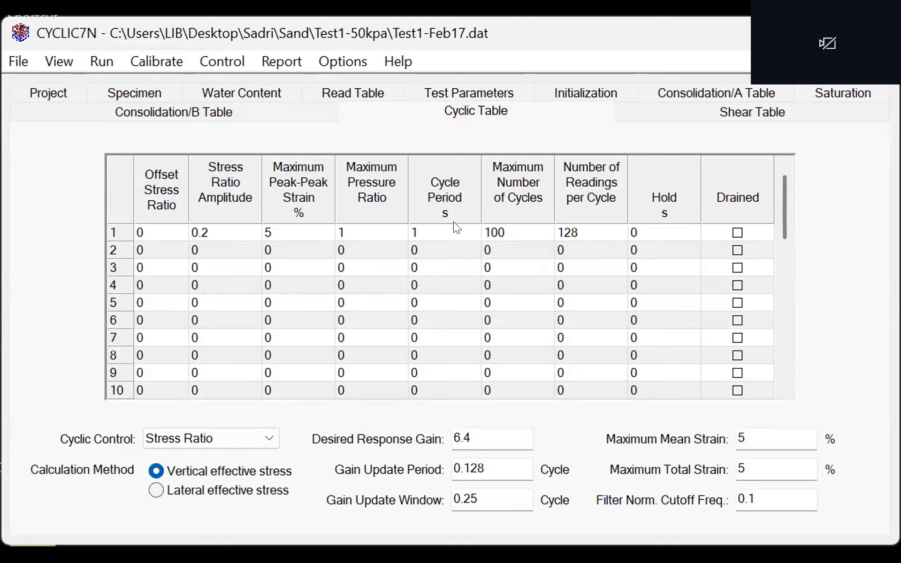
pyautogui.doubleClick(517, 235)
pyautogui.click(710, 117)
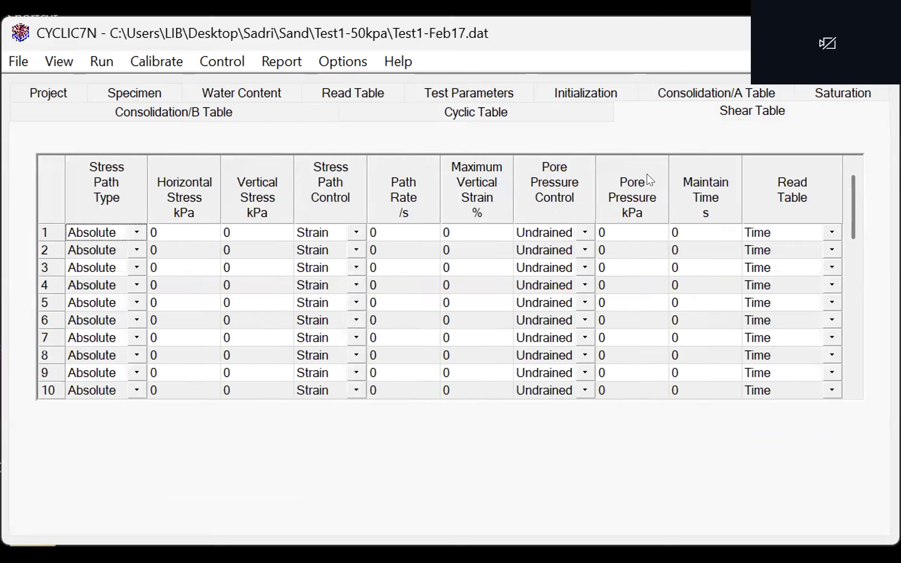
pyautogui.click(101, 61)
pyautogui.click(115, 81)
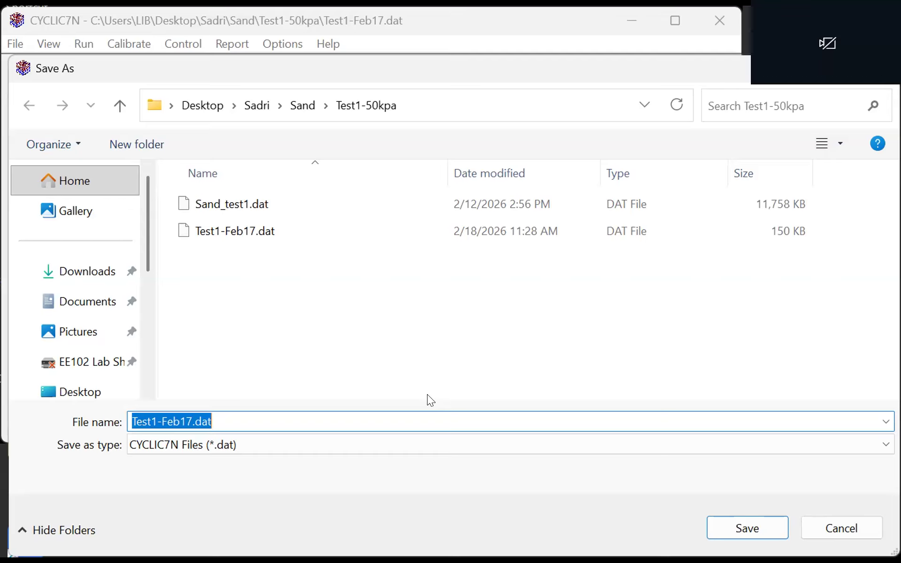
pyautogui.click(849, 528)
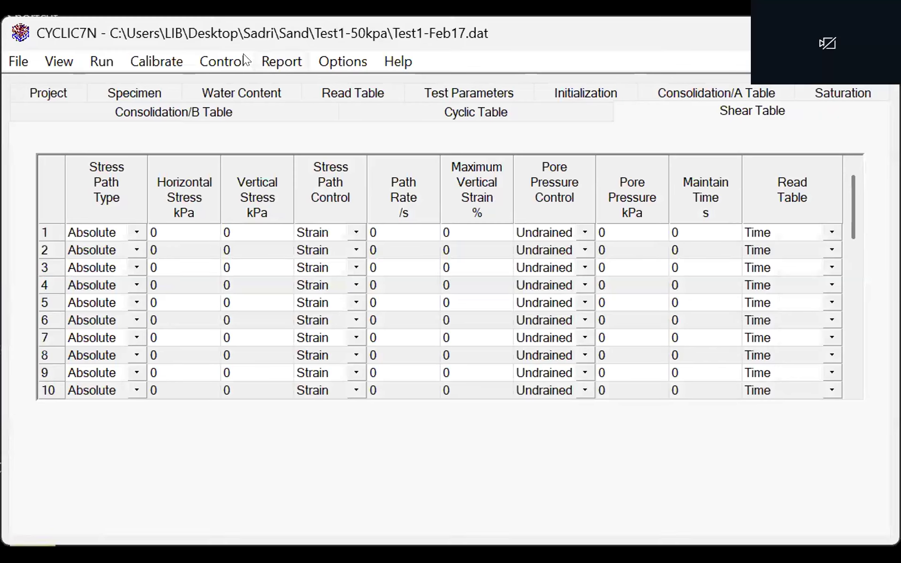
# - View the Load channel's calibration summary and the system monitor for the sensors, actuator and sample pressure
pyautogui.click(151, 54)
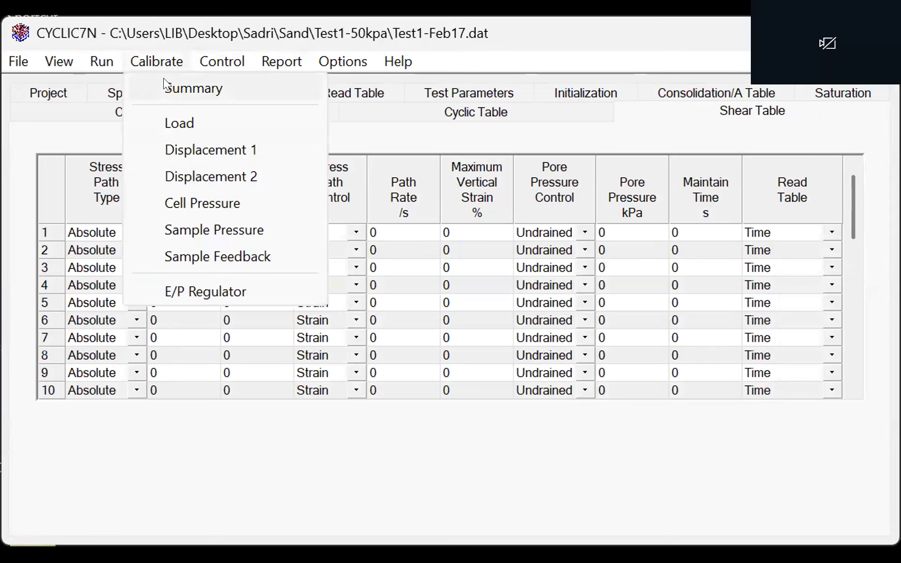
pyautogui.click(164, 80)
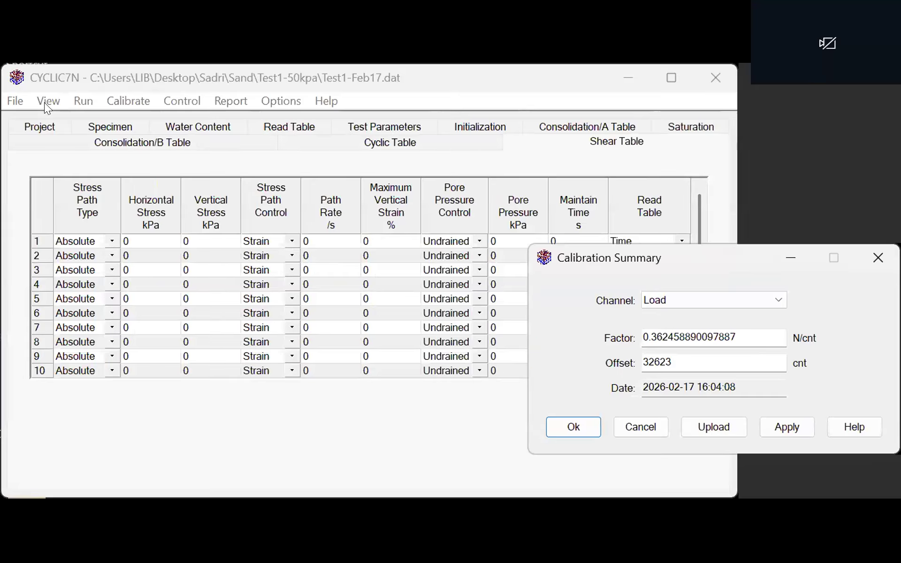
pyautogui.click(54, 63)
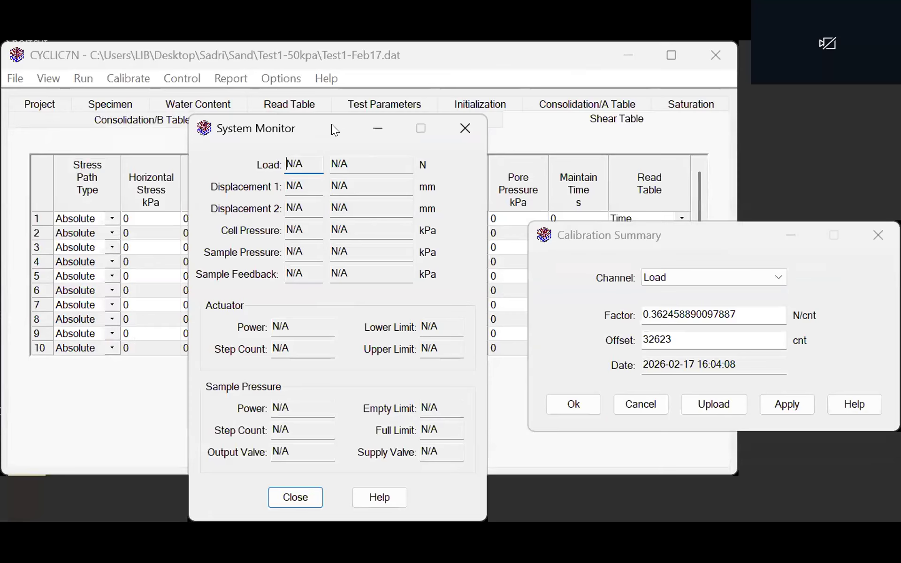
pyautogui.moveTo(331, 124); pyautogui.dragTo(300, 147)
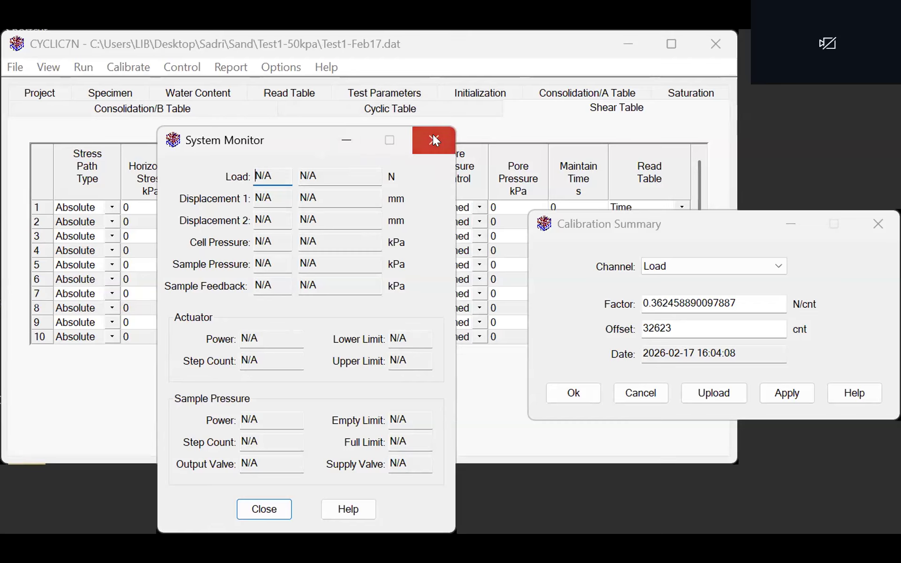
pyautogui.click(55, 64)
pyautogui.click(60, 86)
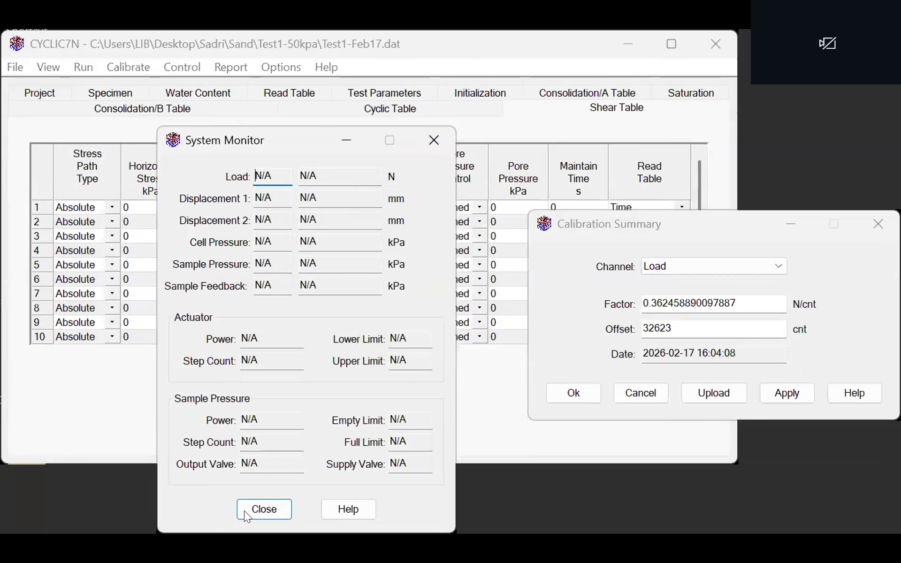
# - Close the system monitor and calibration summary, and reopen the system monitor to view the live sensor, actuator and sample pressure readings
pyautogui.click(244, 511)
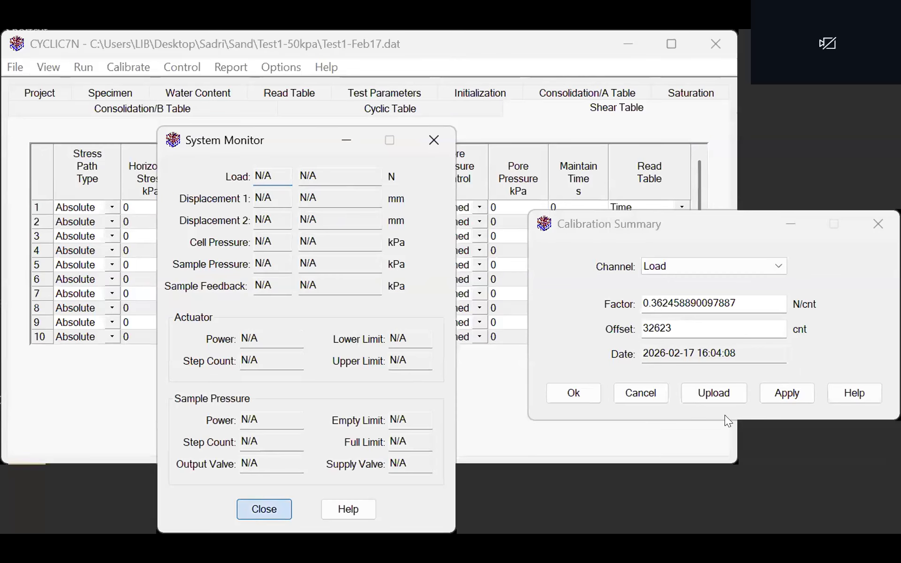
pyautogui.click(634, 389)
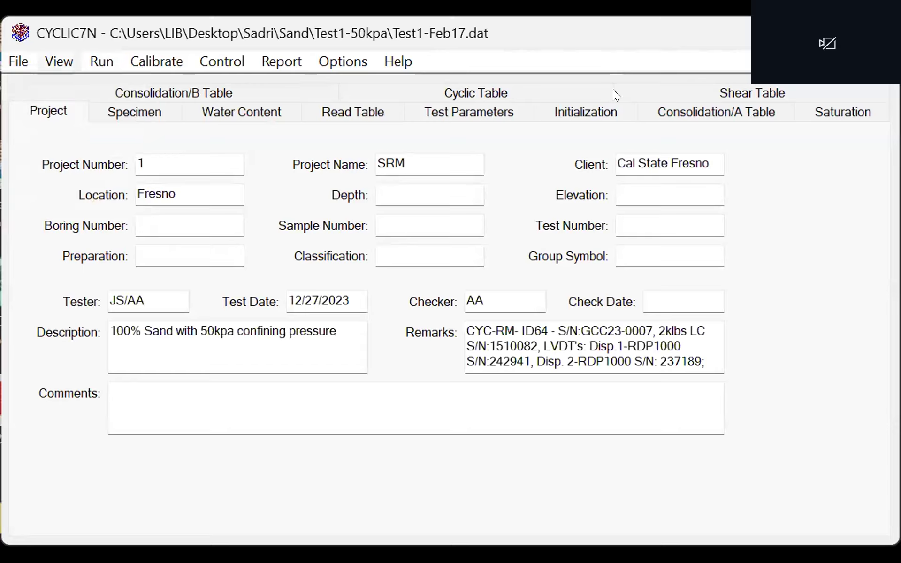
pyautogui.click(71, 83)
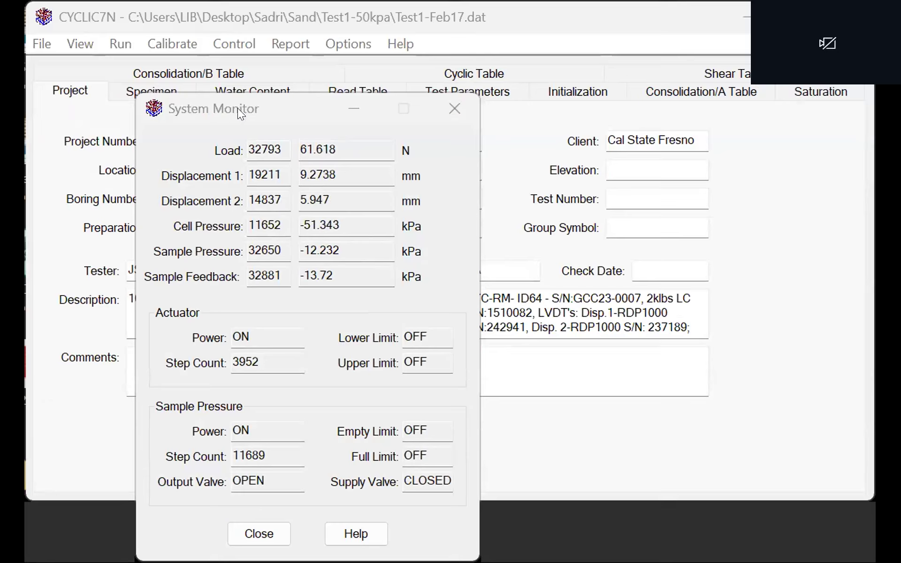
pyautogui.click(74, 42)
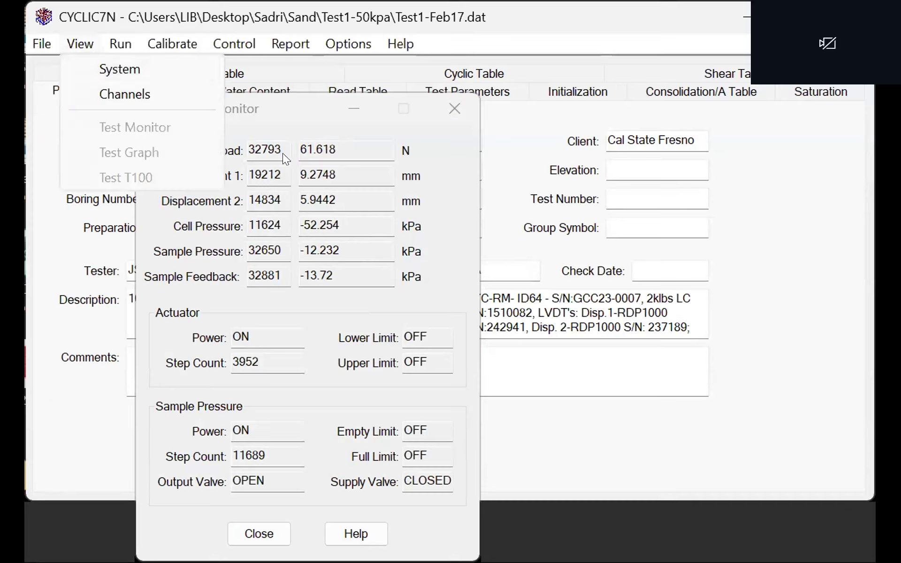
pyautogui.click(376, 227)
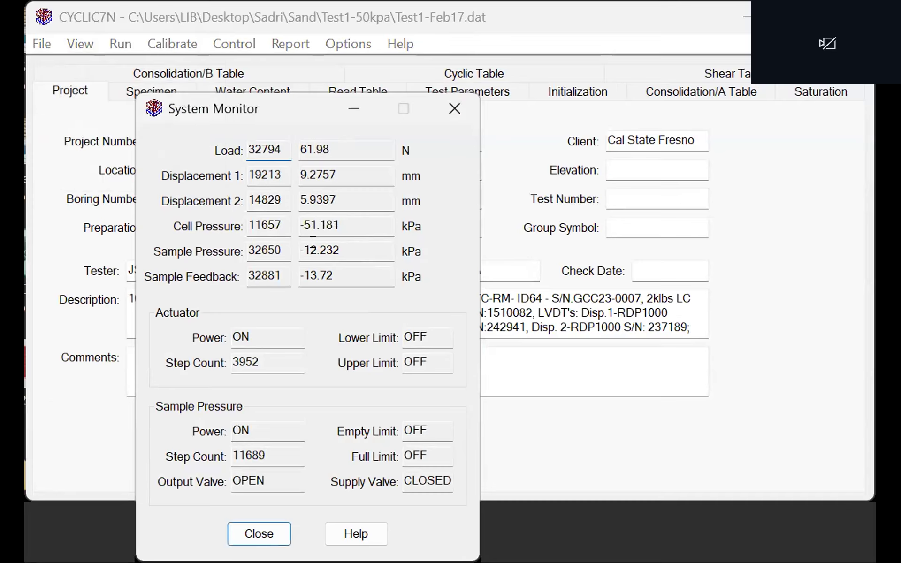
# - Open the calibration summary, set the Load channel's offset to 32795 cnt and apply it
pyautogui.click(201, 51)
pyautogui.click(209, 64)
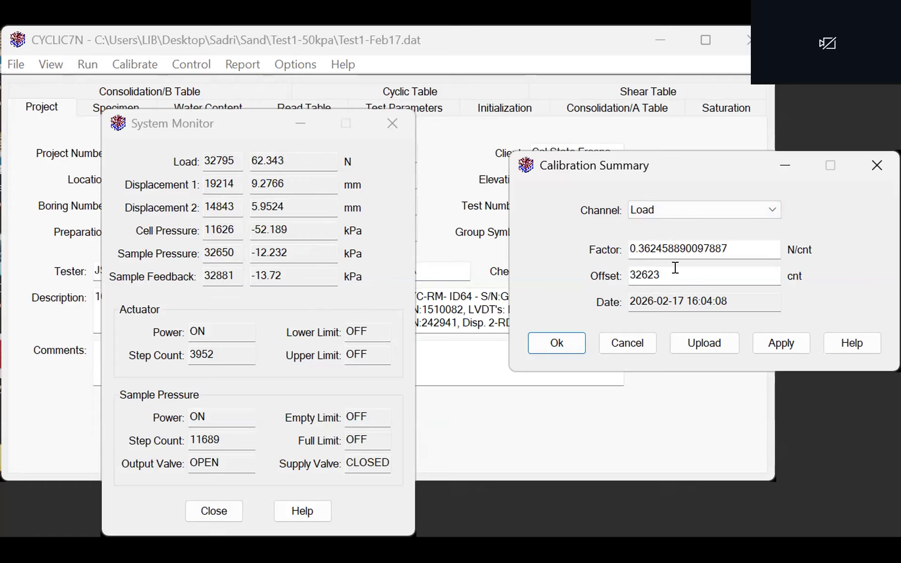
pyautogui.click(675, 268)
pyautogui.press('BackSpace')
pyautogui.press('BackSpace')
pyautogui.press('BackSpace')
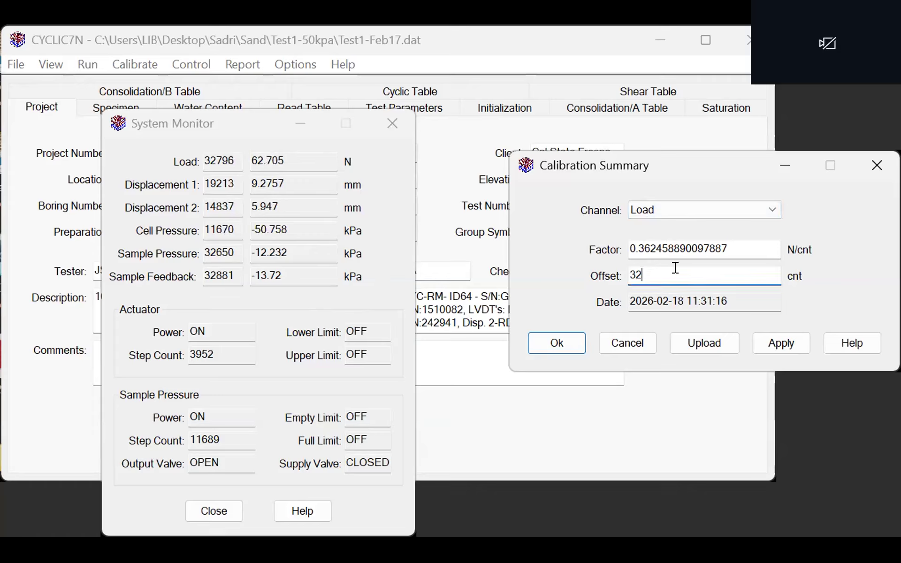
pyautogui.write('795')
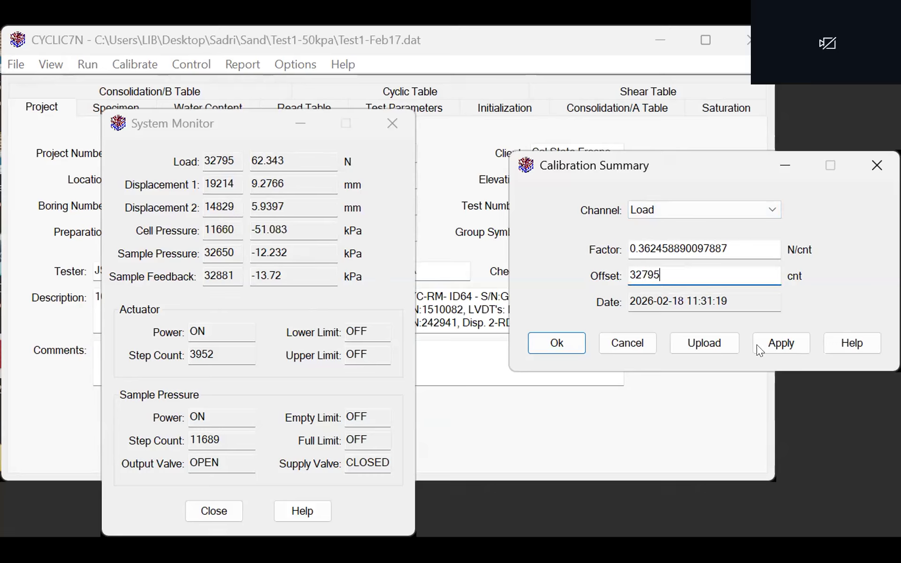
pyautogui.click(763, 345)
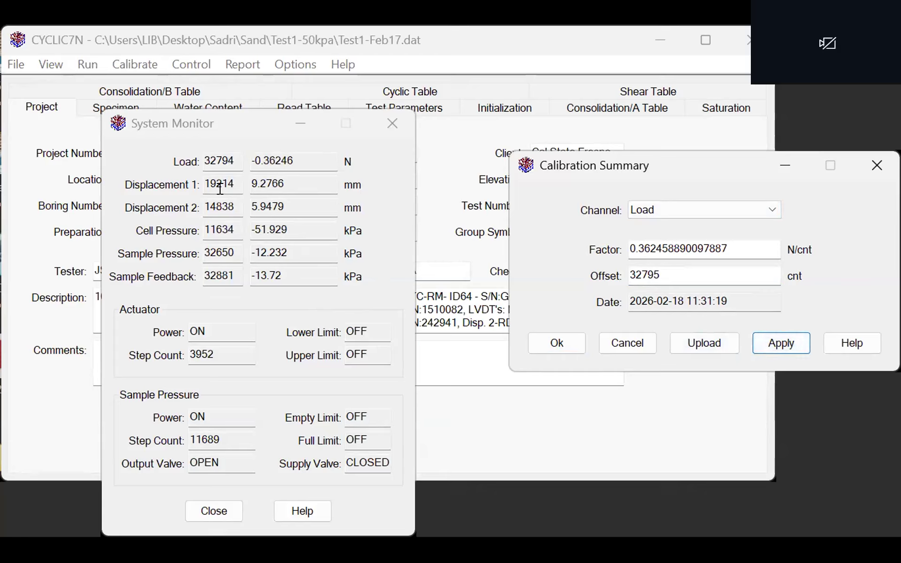
# - Set the Displacement 1 channel's calibration offset to 19214 cnt and apply it
pyautogui.click(681, 211)
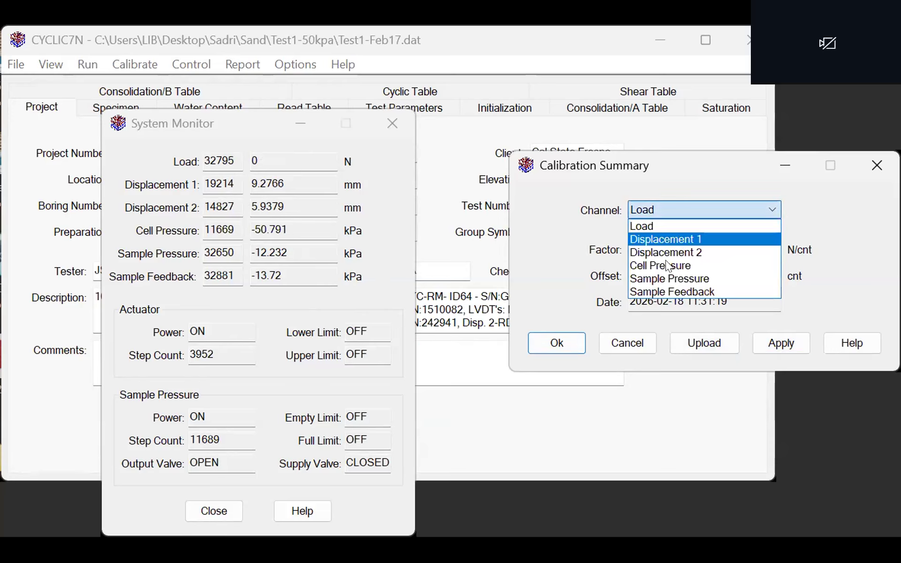
pyautogui.click(679, 238)
pyautogui.doubleClick(661, 269)
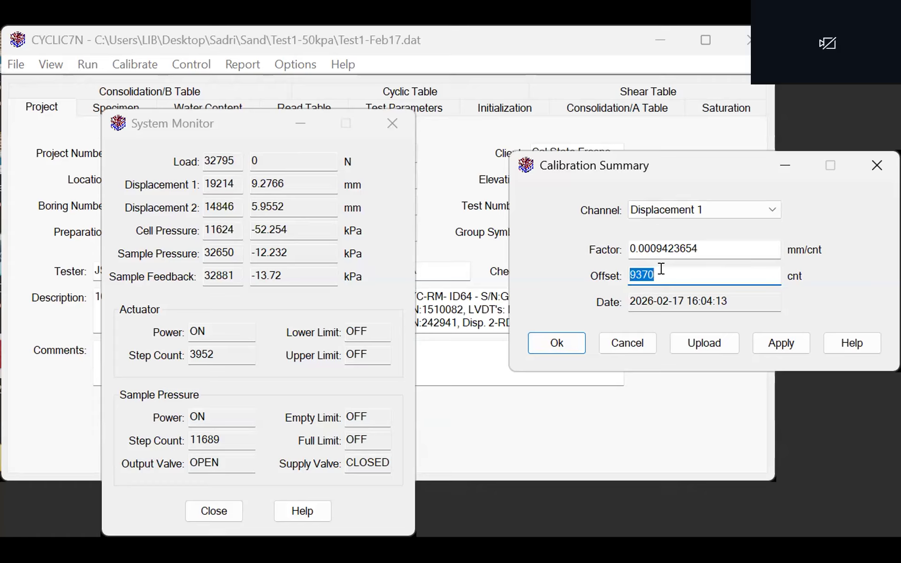
pyautogui.press('BackSpace')
pyautogui.write('1')
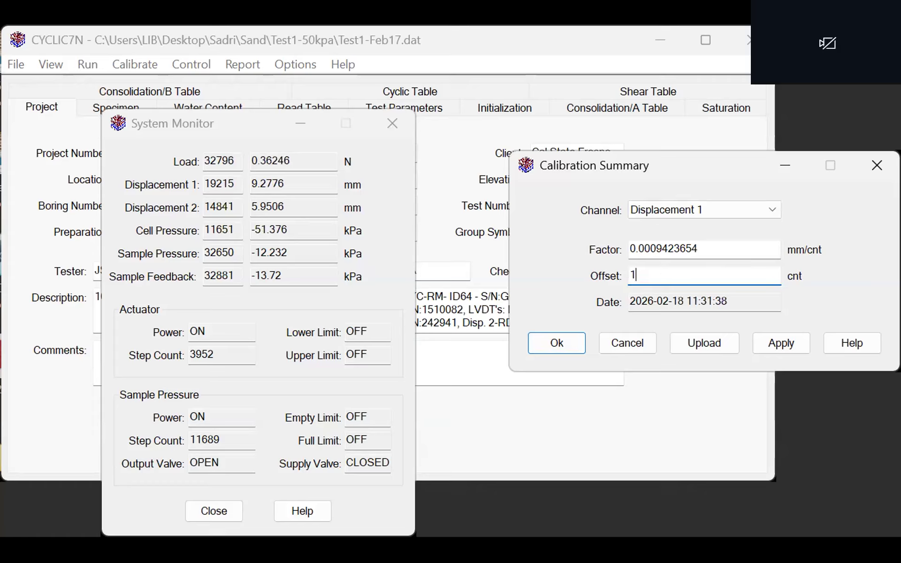
pyautogui.write('9214')
pyautogui.click(769, 339)
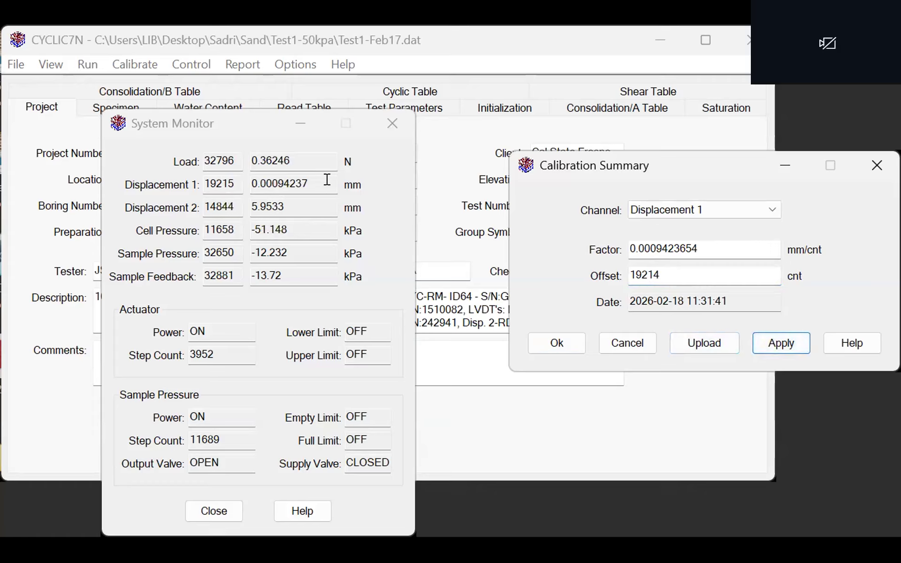
# - Set the Displacement 2 channel's calibration offset to 14840 cnt and apply it
pyautogui.click(665, 211)
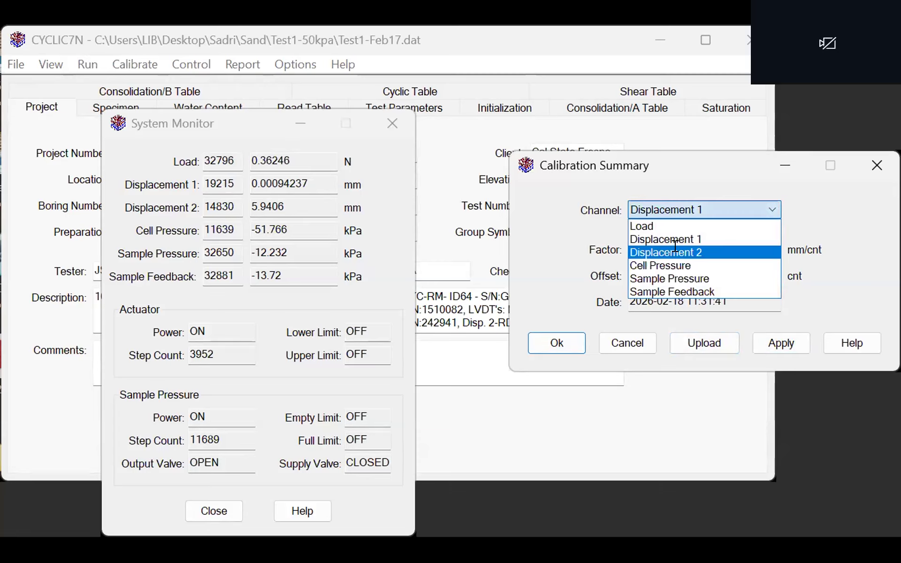
pyautogui.click(675, 258)
pyautogui.moveTo(650, 276); pyautogui.dragTo(603, 269)
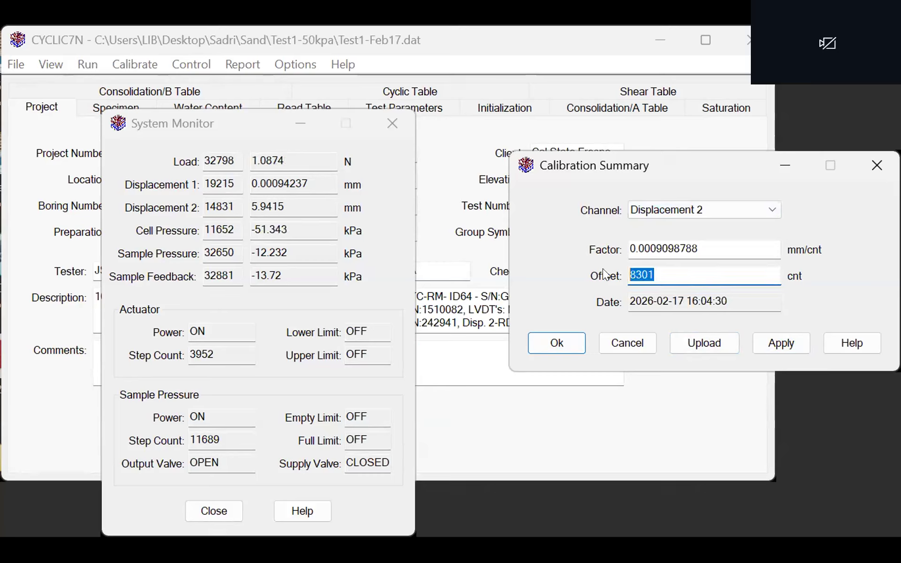
pyautogui.write('1')
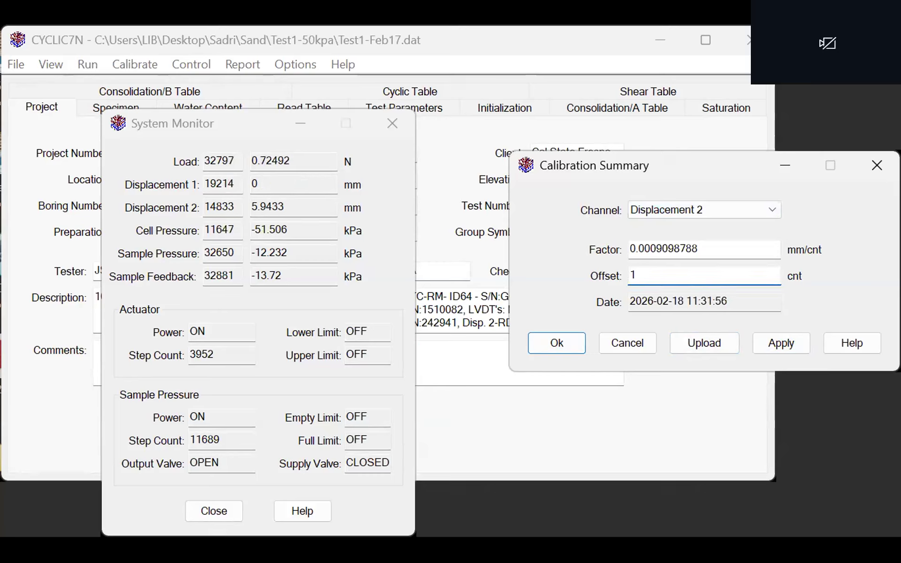
pyautogui.write('4')
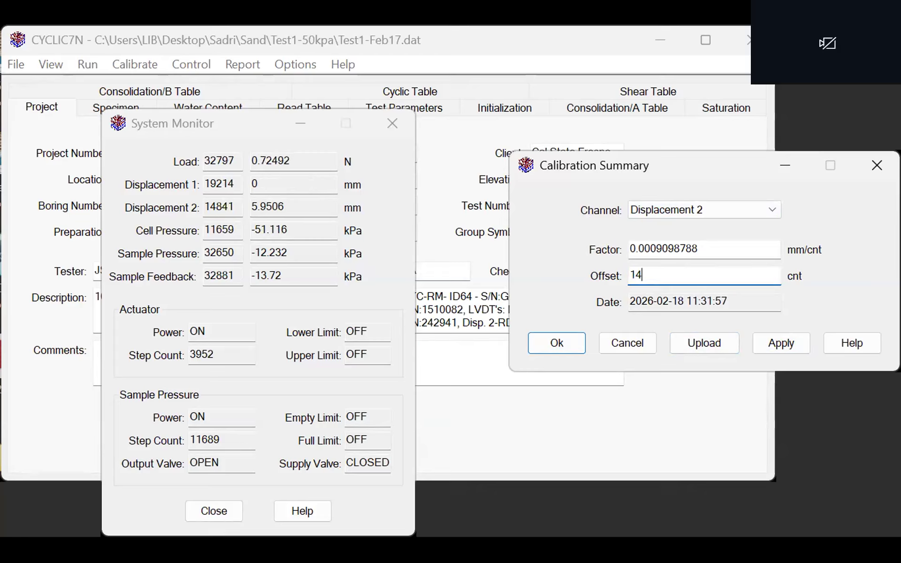
pyautogui.write('49')
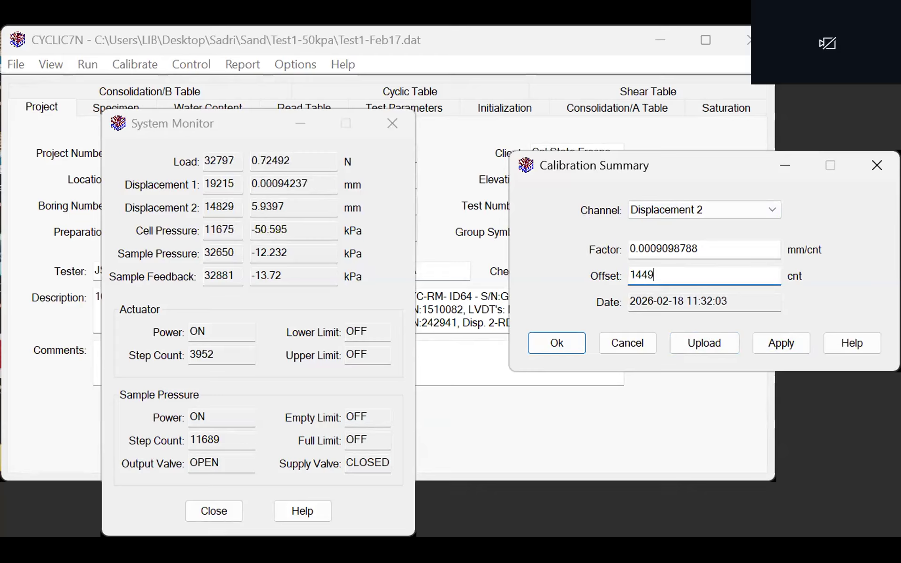
pyautogui.press('BackSpace')
pyautogui.write('0')
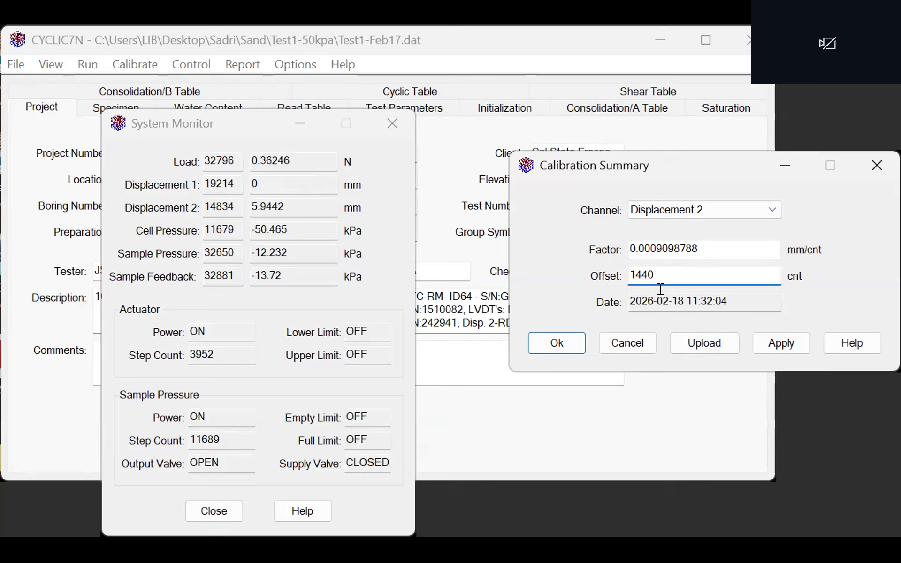
pyautogui.click(640, 275)
pyautogui.write('8')
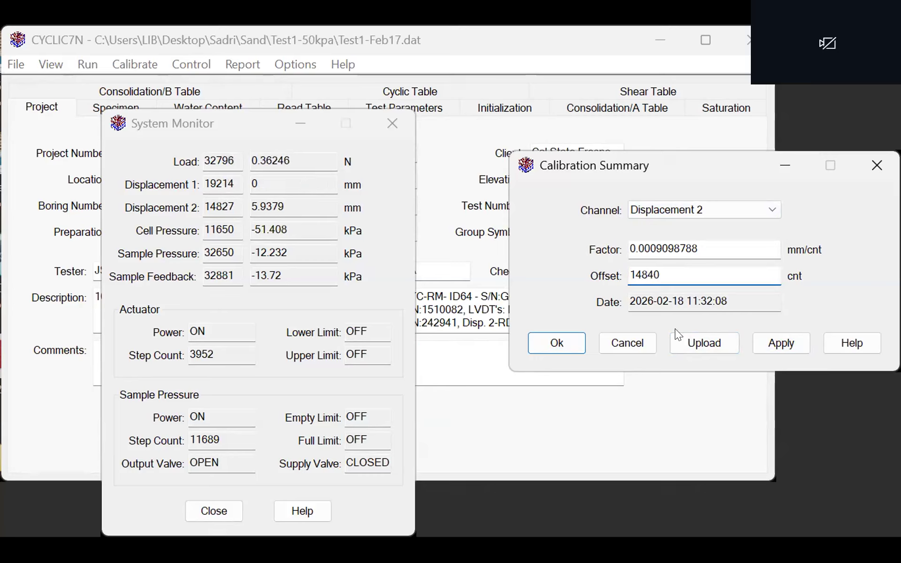
pyautogui.click(779, 341)
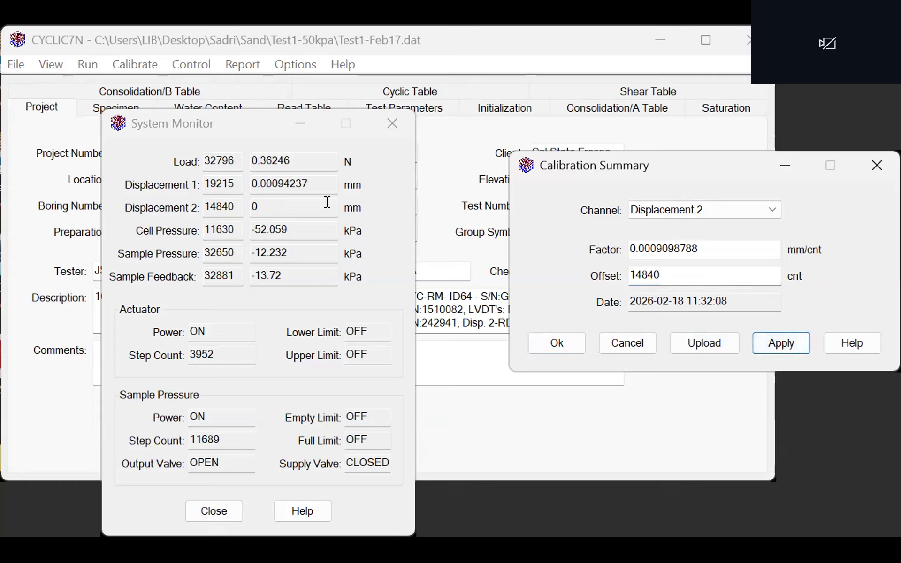
# - Set the Cell Pressure channel's calibration offset to 11665 cnt and apply it
pyautogui.click(674, 206)
pyautogui.click(677, 265)
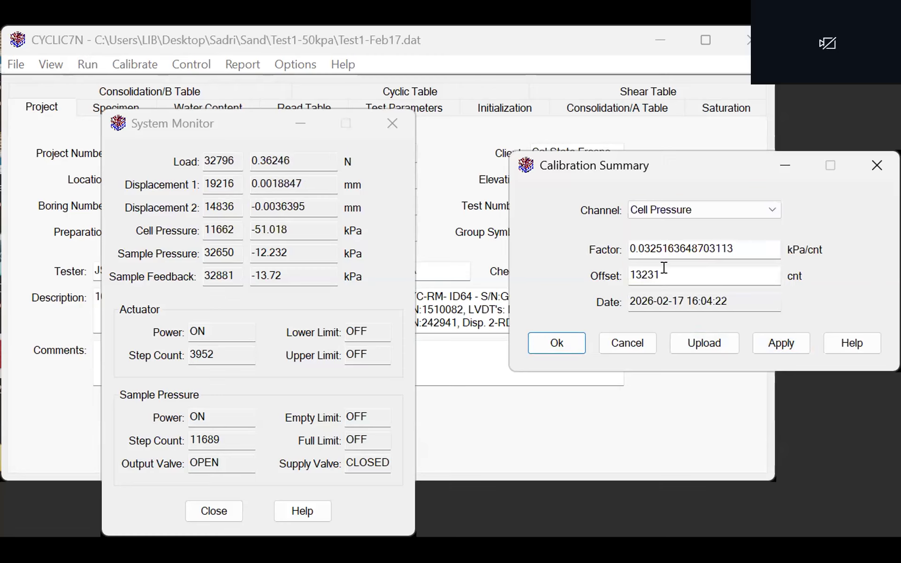
pyautogui.doubleClick(665, 267)
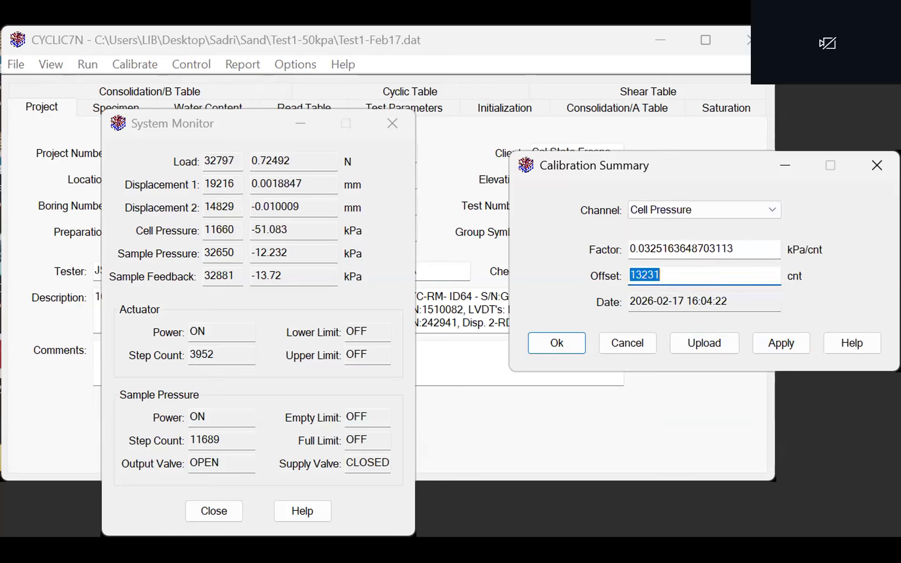
pyautogui.write('11665')
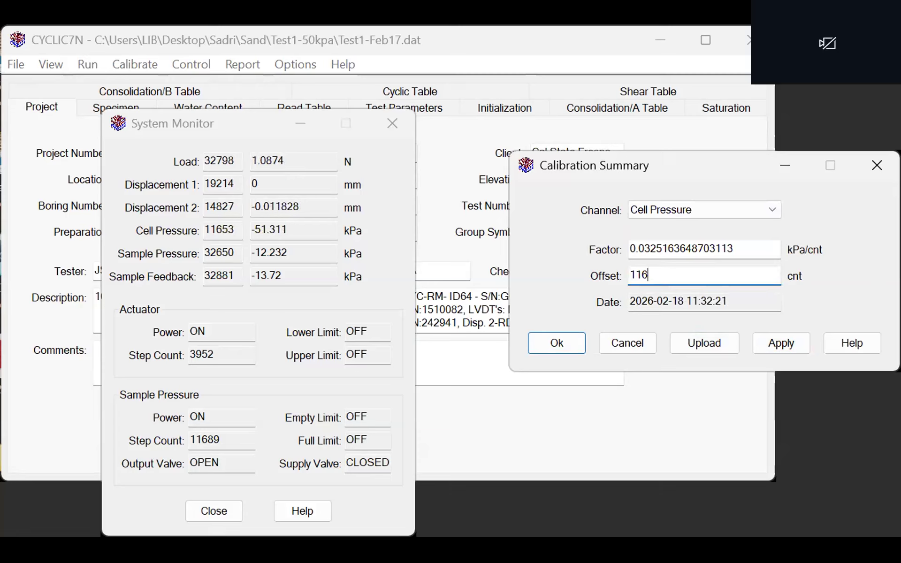
pyautogui.click(769, 345)
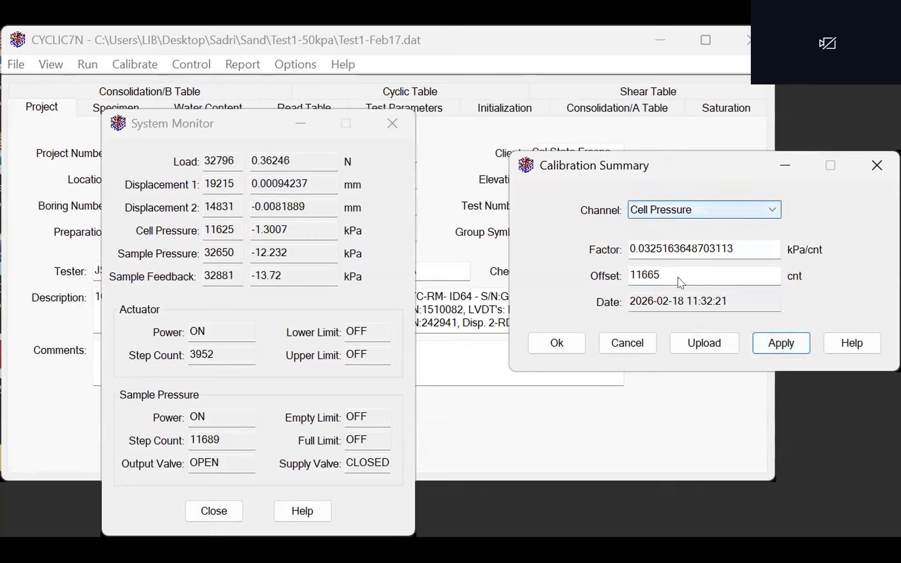
# - Set the Sample Pressure channel's calibration offset to 32650 cnt and apply it
pyautogui.click(664, 206)
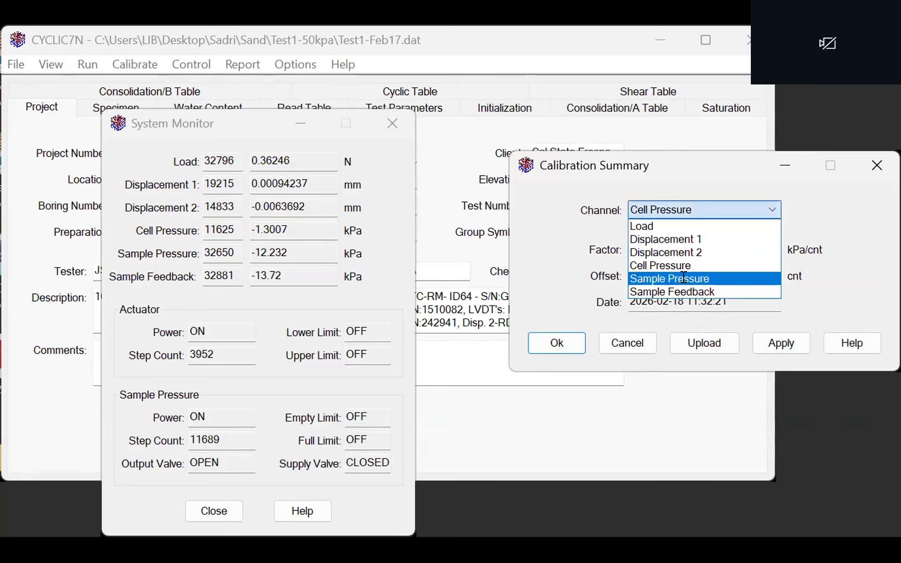
pyautogui.click(684, 278)
pyautogui.moveTo(687, 279); pyautogui.dragTo(612, 270)
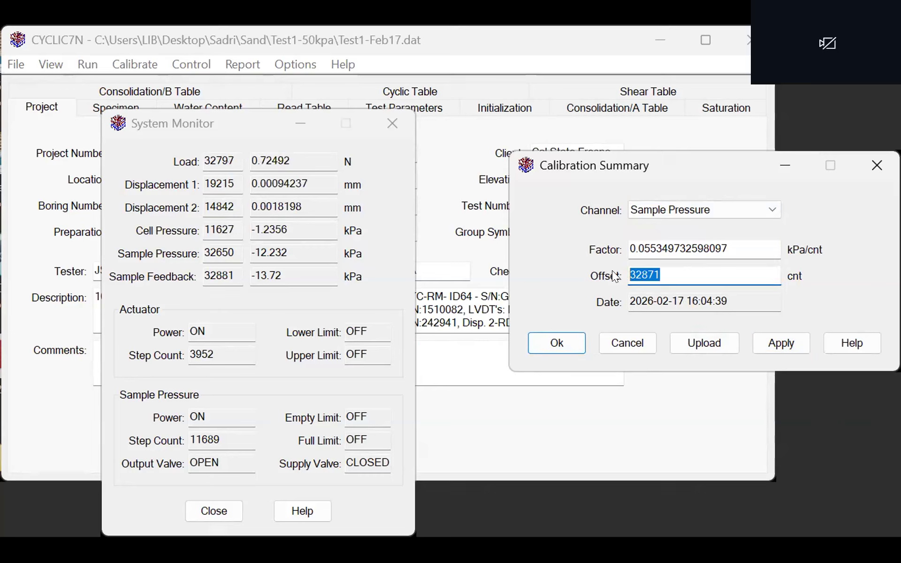
pyautogui.write('326')
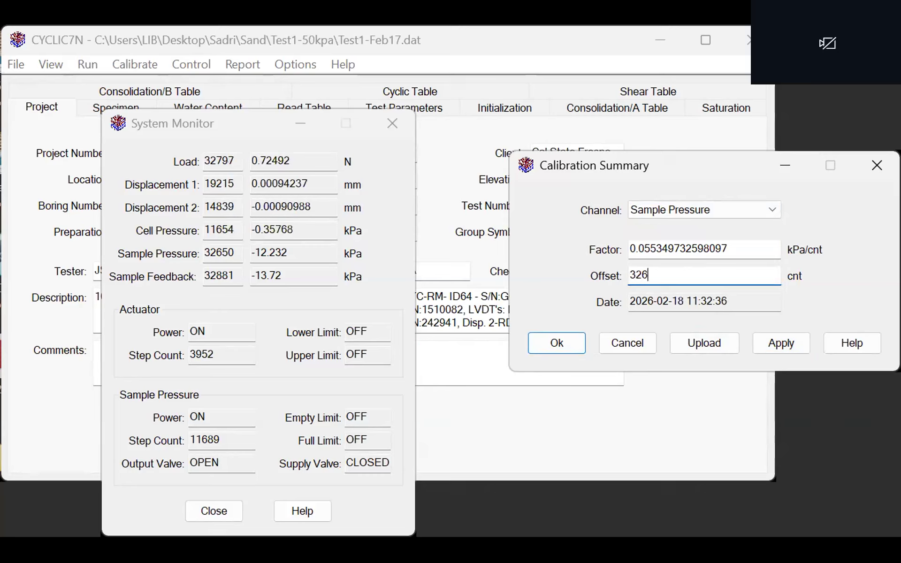
pyautogui.write('50')
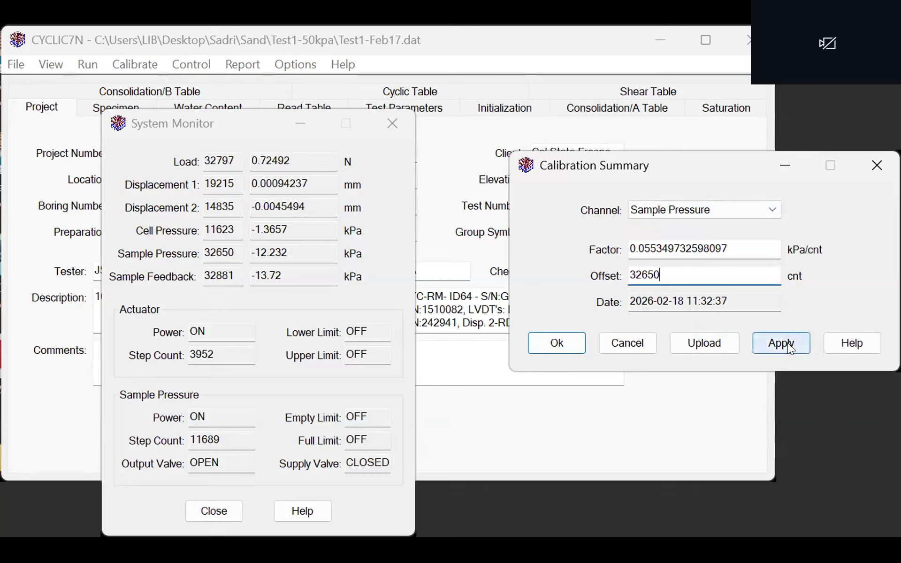
pyautogui.click(787, 343)
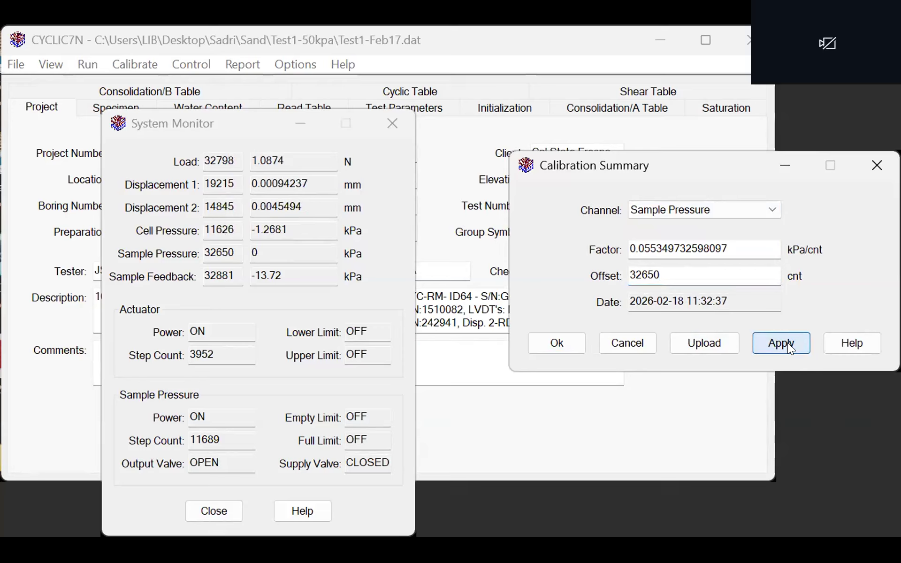
# - Apply an offset of 32881 cnt to the Sample Feedback channel, and upload and accept the calibration
pyautogui.click(645, 210)
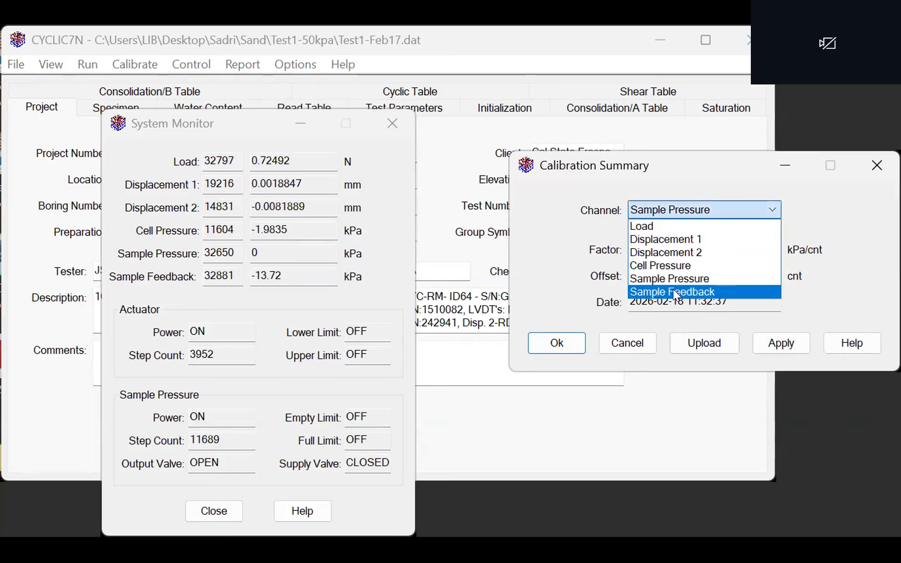
pyautogui.click(673, 289)
pyautogui.doubleClick(671, 268)
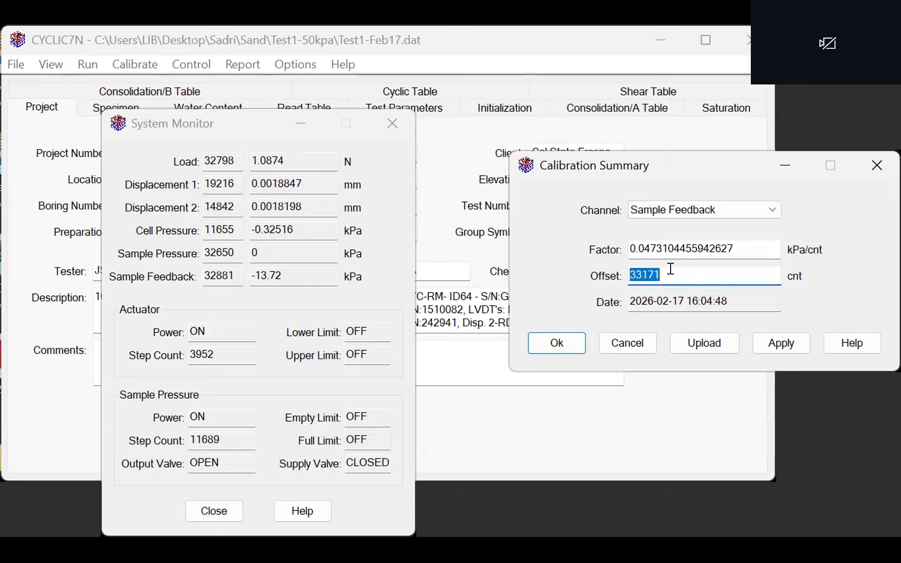
pyautogui.write('32881')
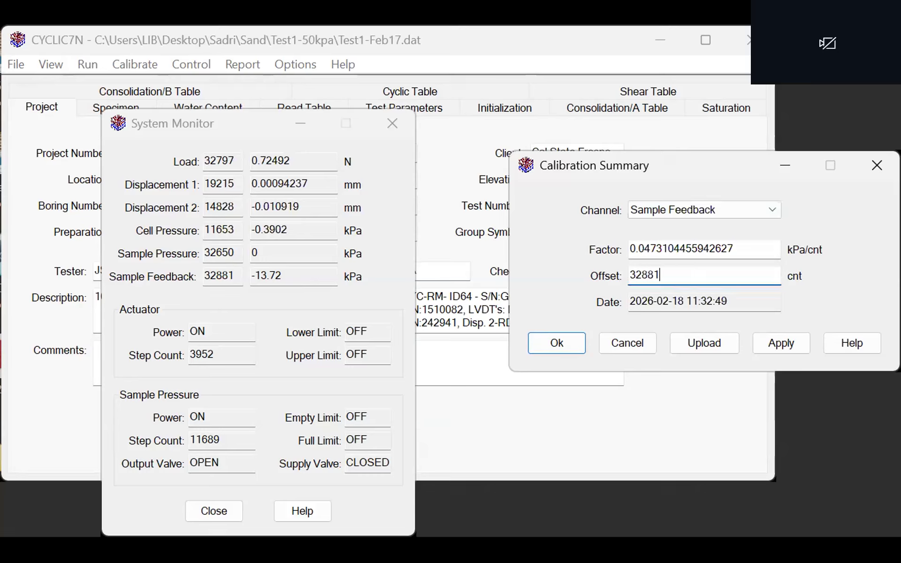
pyautogui.click(789, 342)
pyautogui.click(718, 342)
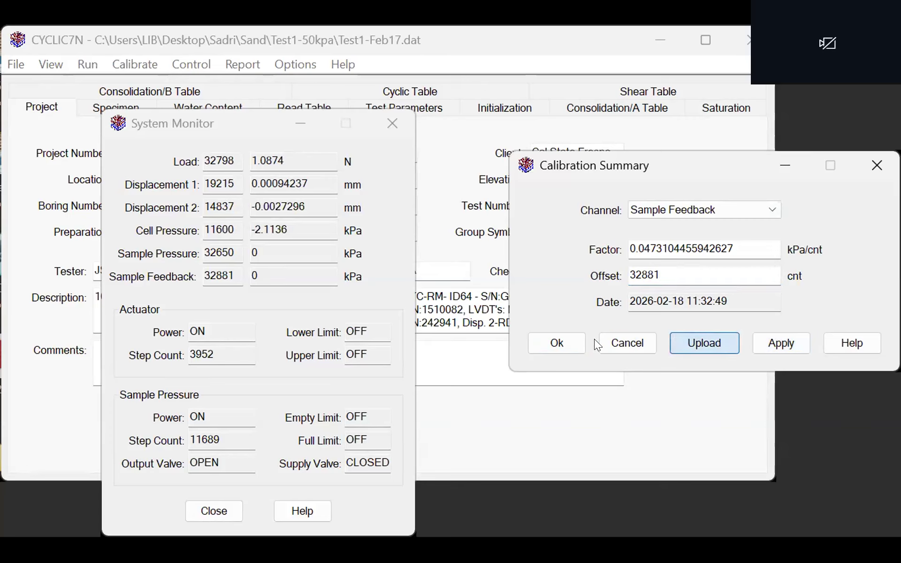
pyautogui.click(569, 341)
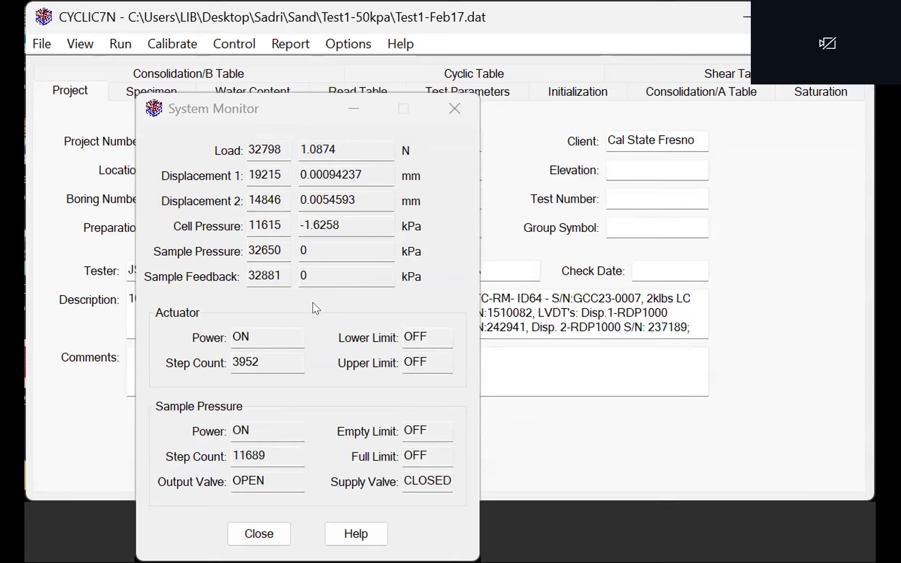
# - Start the test run and save its data as Test1-Feb17.dat in the Test1-50kpa folder, replacing the existing file
pyautogui.click(454, 107)
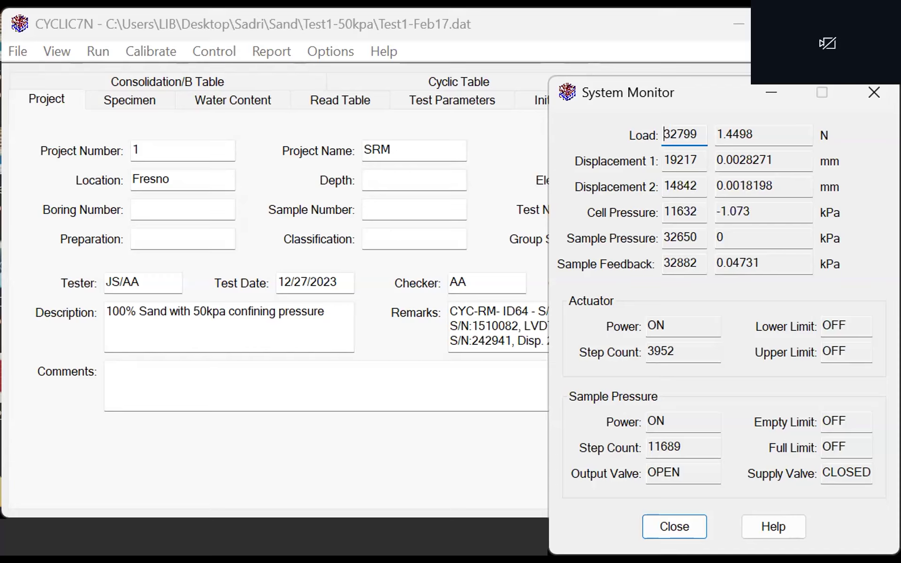
pyautogui.click(98, 52)
pyautogui.click(117, 75)
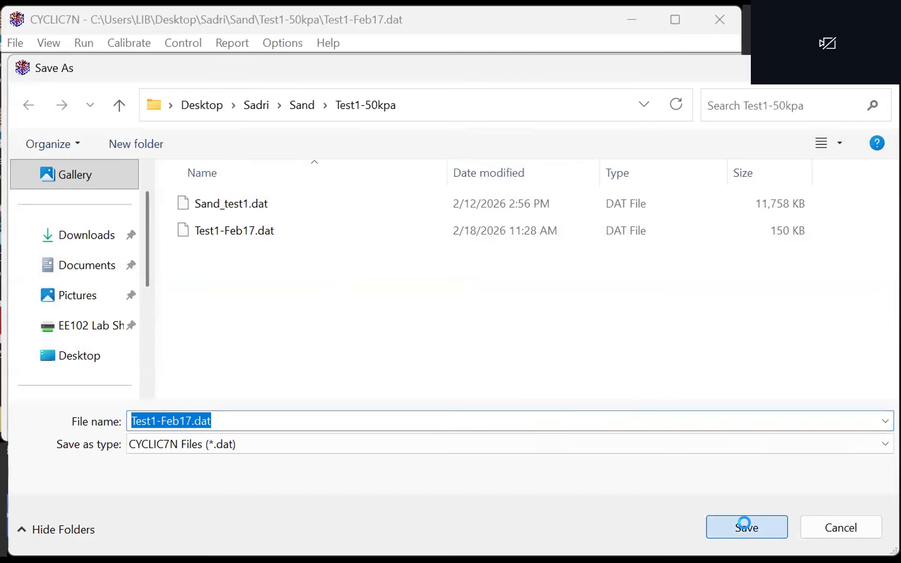
pyautogui.click(746, 527)
pyautogui.click(547, 272)
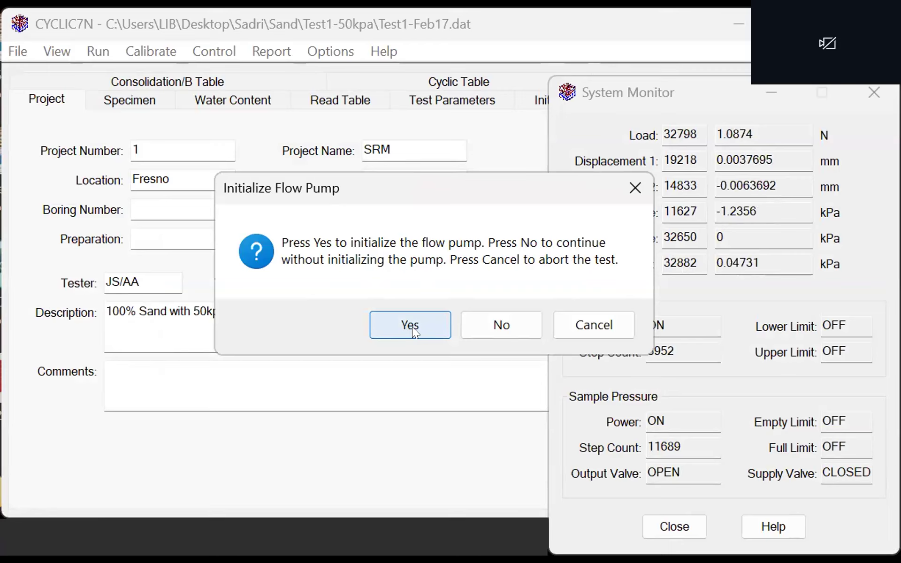
# - Initialize the flow pump and position the platen for the test
pyautogui.click(412, 325)
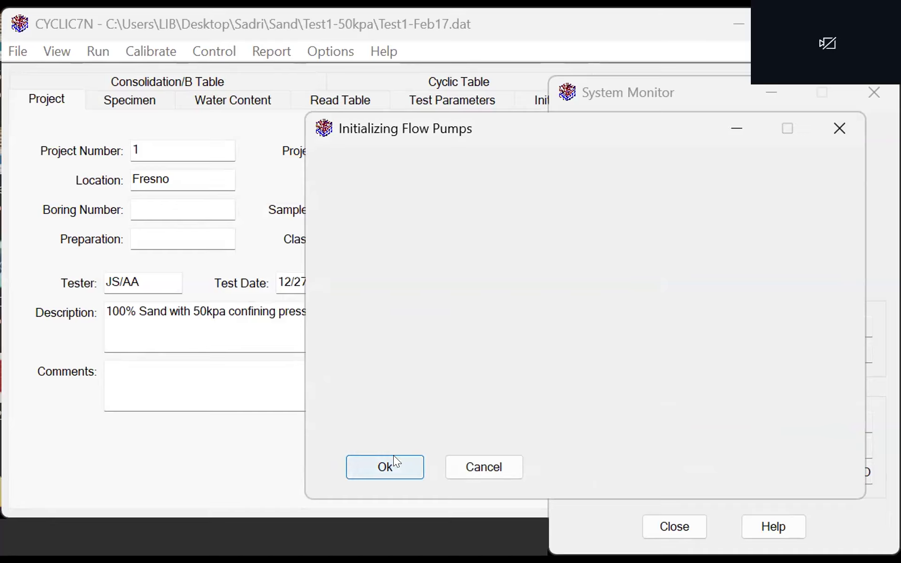
pyautogui.click(377, 460)
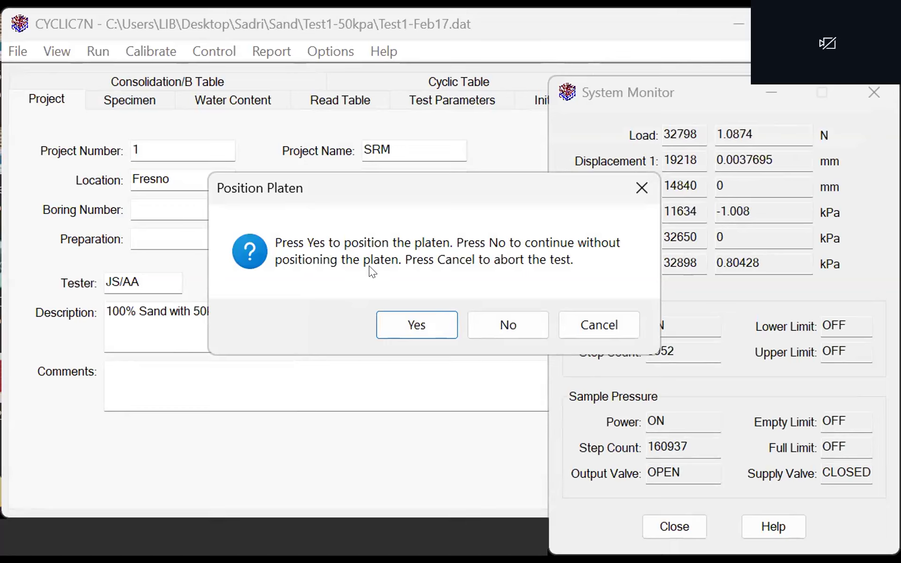
pyautogui.click(416, 331)
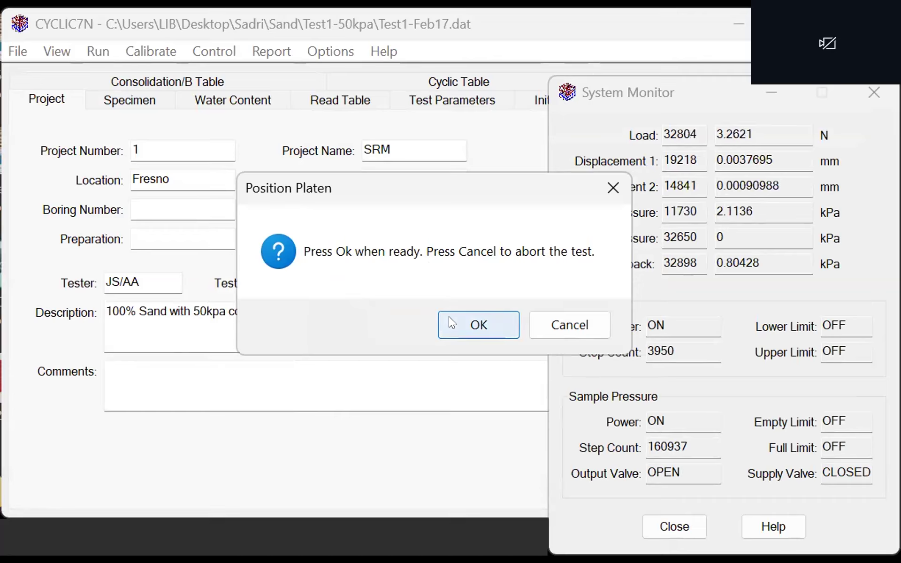
pyautogui.press('Return')
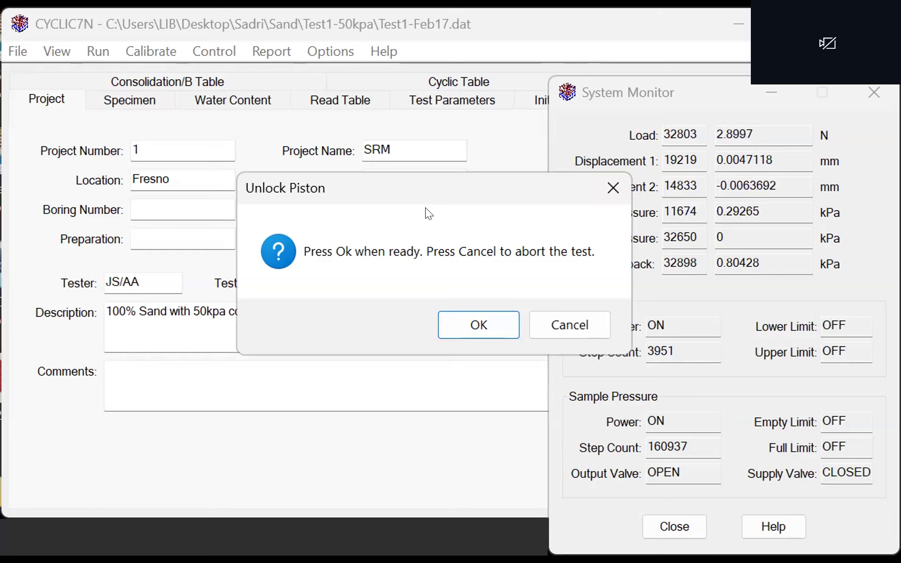
# - Confirm the piston unlock to begin the initialization phase, and display the live test graph
pyautogui.click(497, 323)
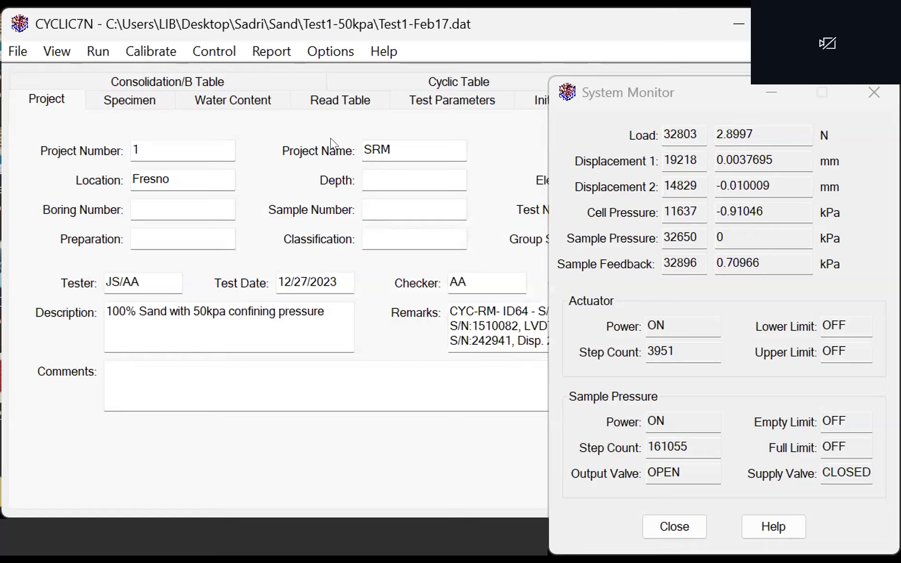
pyautogui.click(58, 54)
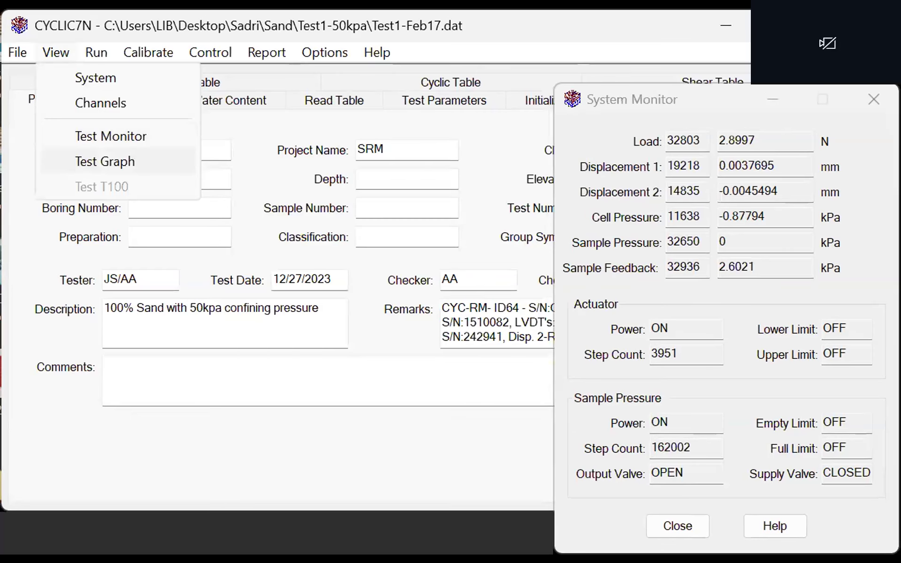
pyautogui.press('Return')
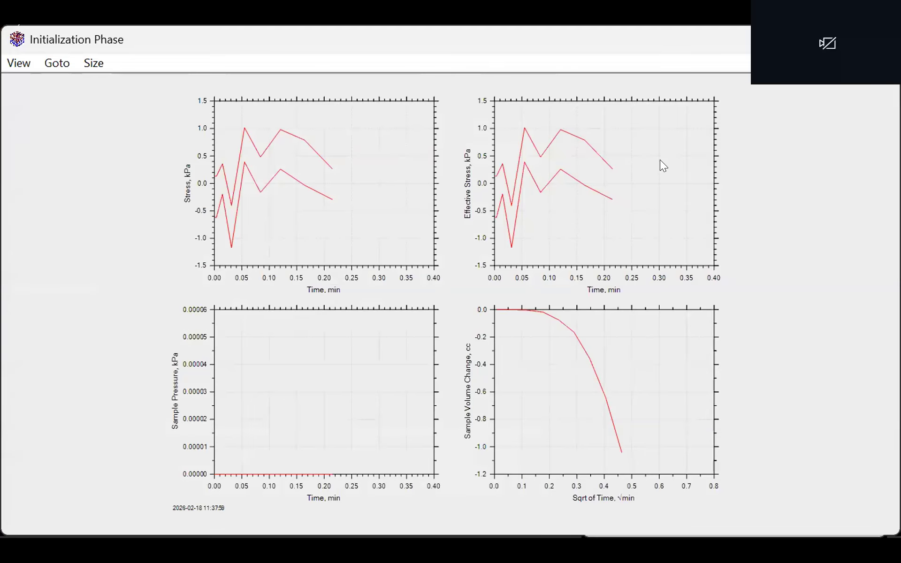